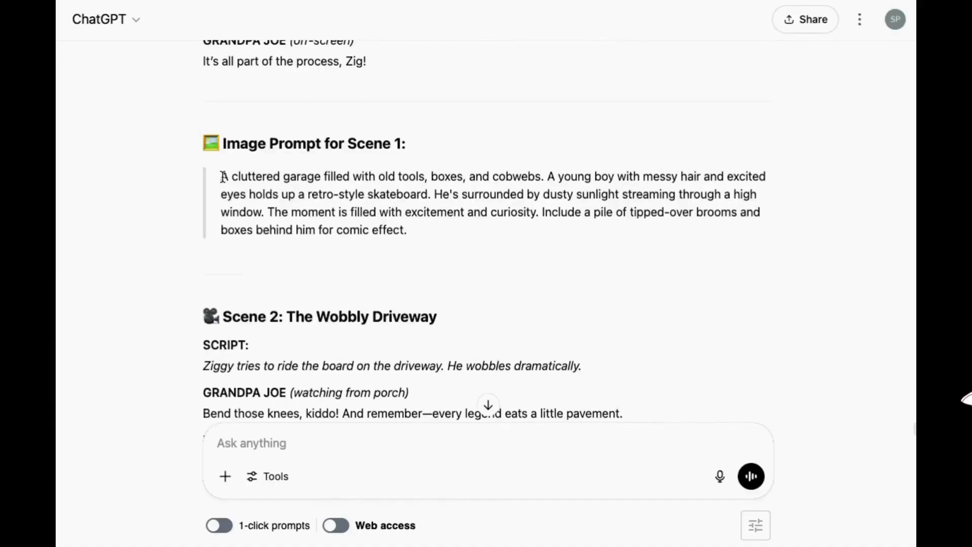
- Generate Meta AI images of a messy-haired, excited young boy holding up a retro-style skateboard before his first ride, 1920x1080, based on ChatGPT's Scene 1 prompt
left_click_drag(222, 176, 405, 229)
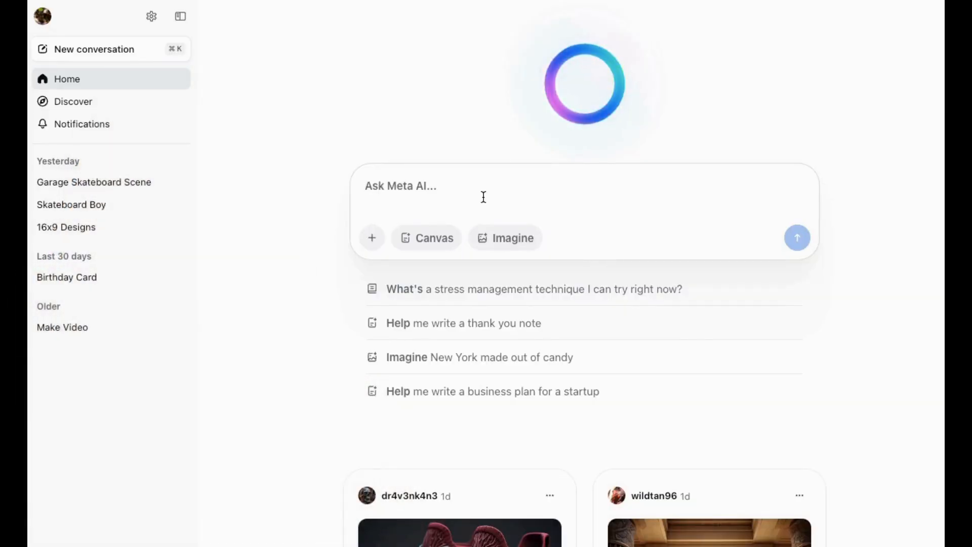
type("create an image of a young boy with messy hair and excited eyes as he holds up a retro-style skateboard, ready to take his first ride. The moment is filled with excitement and curiosity. 1920x1080.")
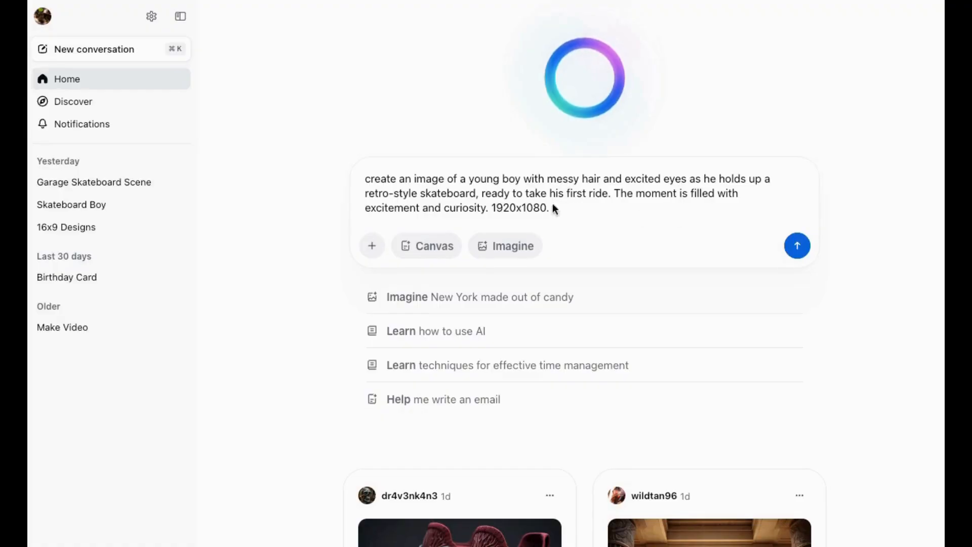
left_click(798, 248)
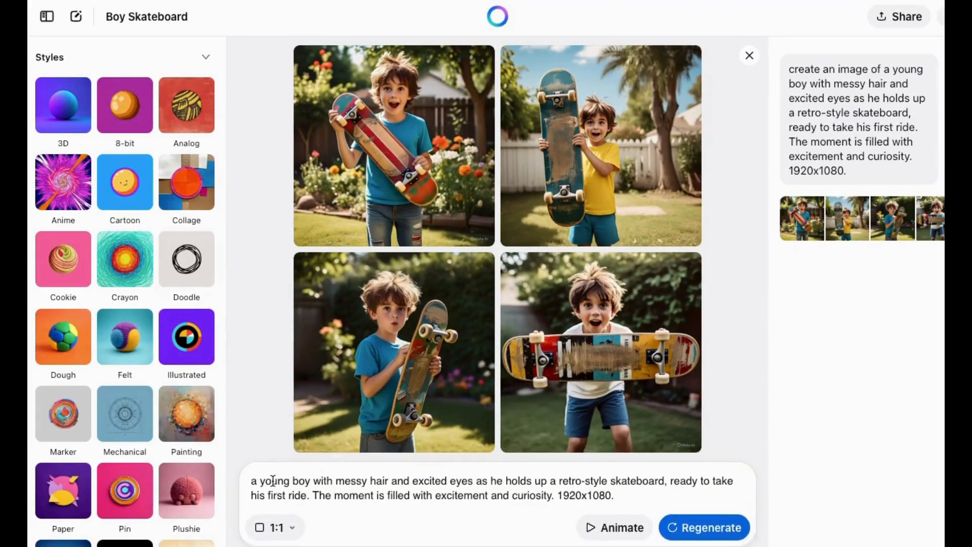
- Examine the available style, mood, lighting and color presets for the generated images
scroll(136, 354, "down", 5)
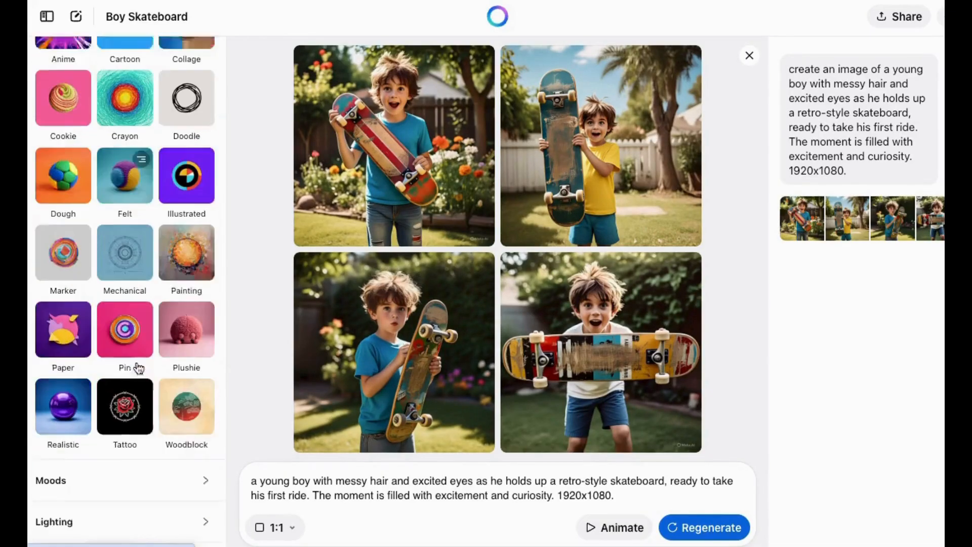
left_click(205, 454)
scroll(157, 457, "down", 3)
scroll(158, 457, "down", 3)
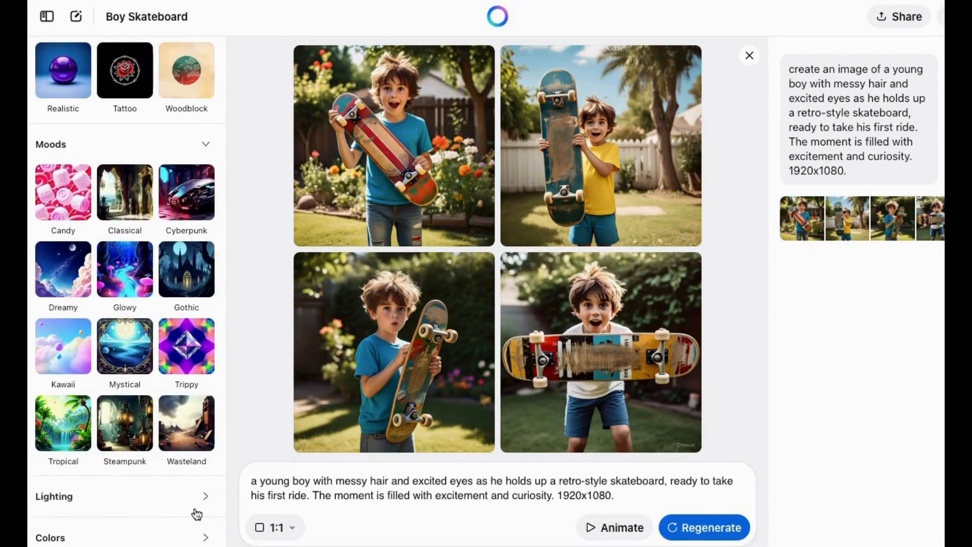
left_click(205, 496)
scroll(162, 426, "down", 3)
left_click(207, 538)
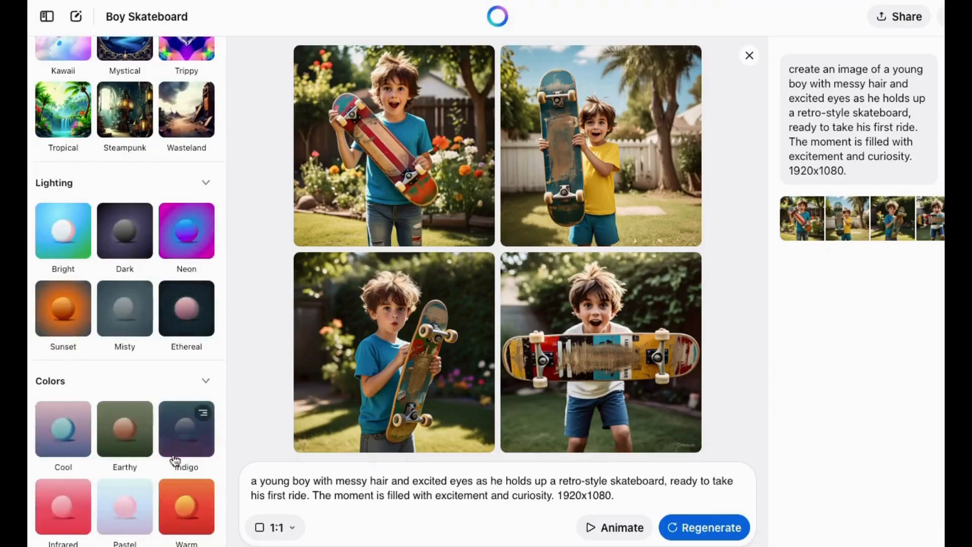
scroll(197, 406, "up", 15)
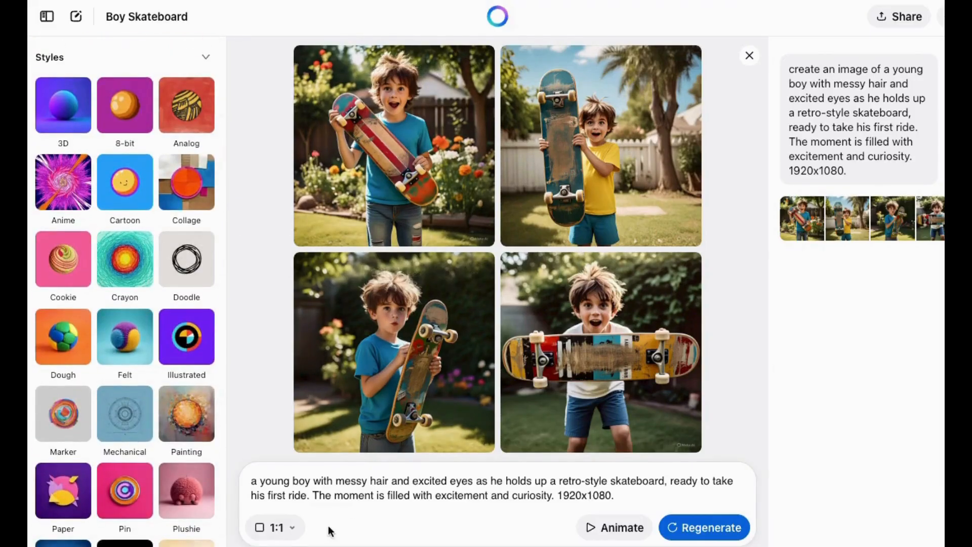
- Change the skateboard boy images to a 16:9 aspect ratio and generate them again
left_click(295, 530)
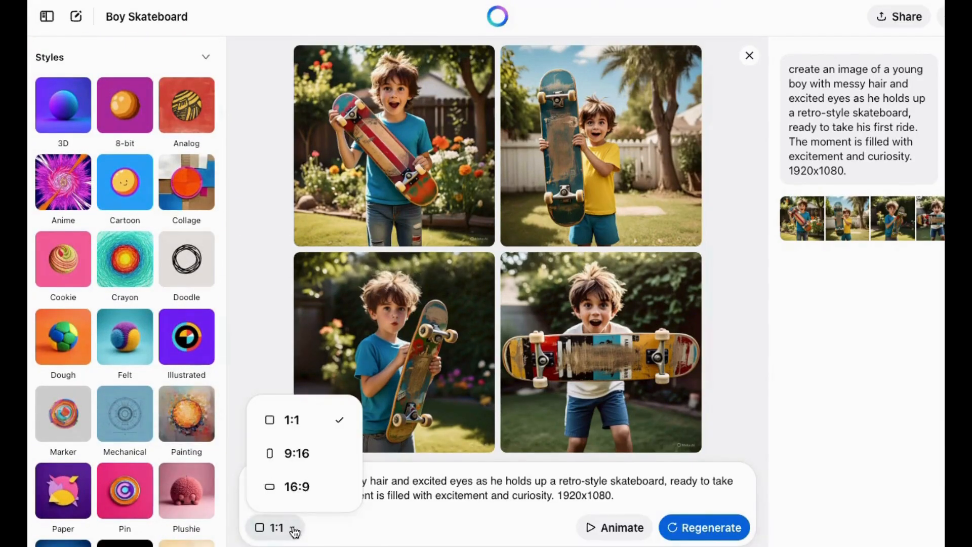
left_click(302, 494)
left_click(299, 527)
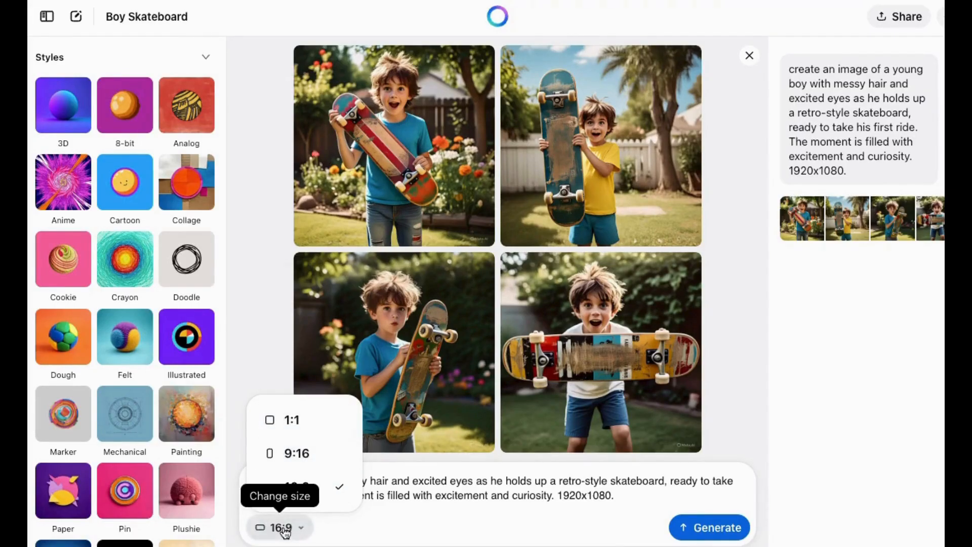
left_click(285, 529)
left_click(710, 529)
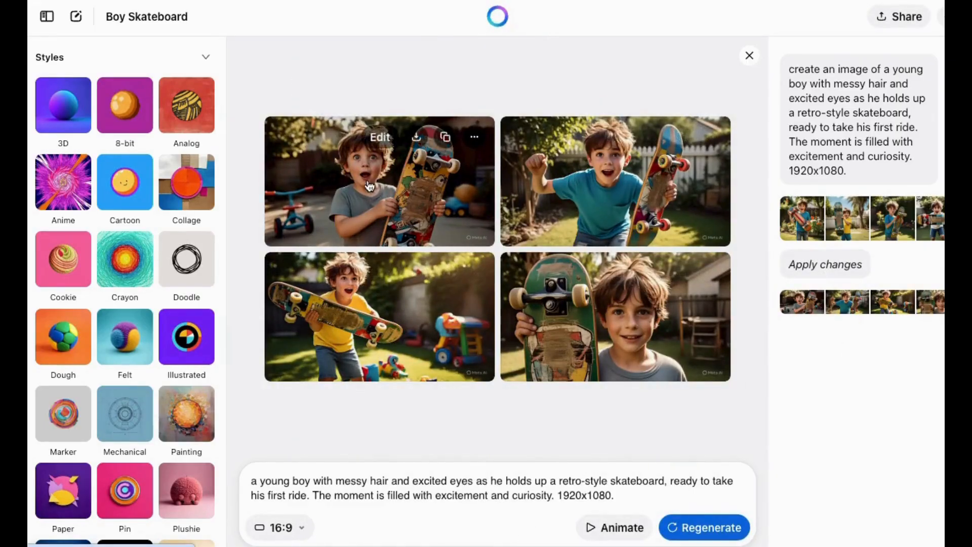
- View the widescreen skateboard boy images individually at full size
left_click(370, 186)
left_click(86, 58)
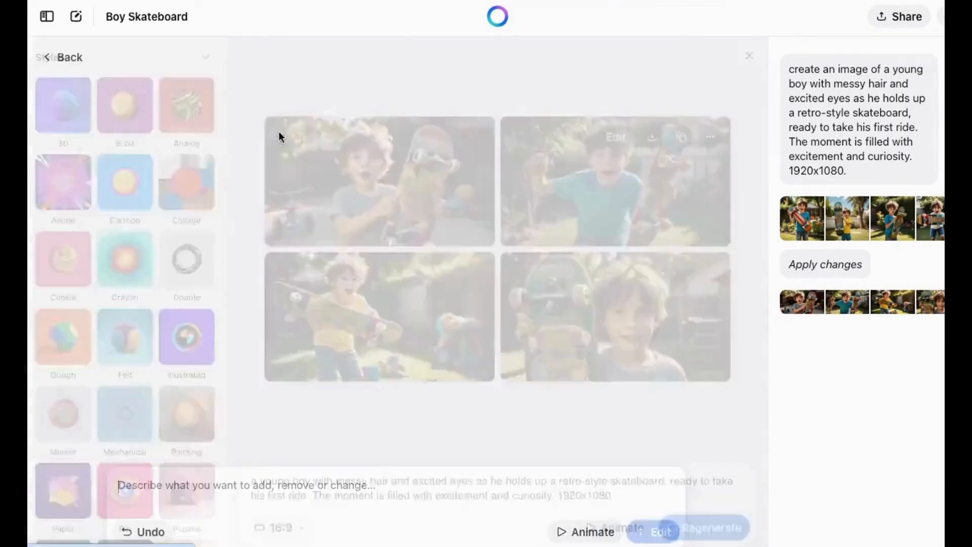
left_click(619, 397)
left_click(66, 57)
left_click(326, 380)
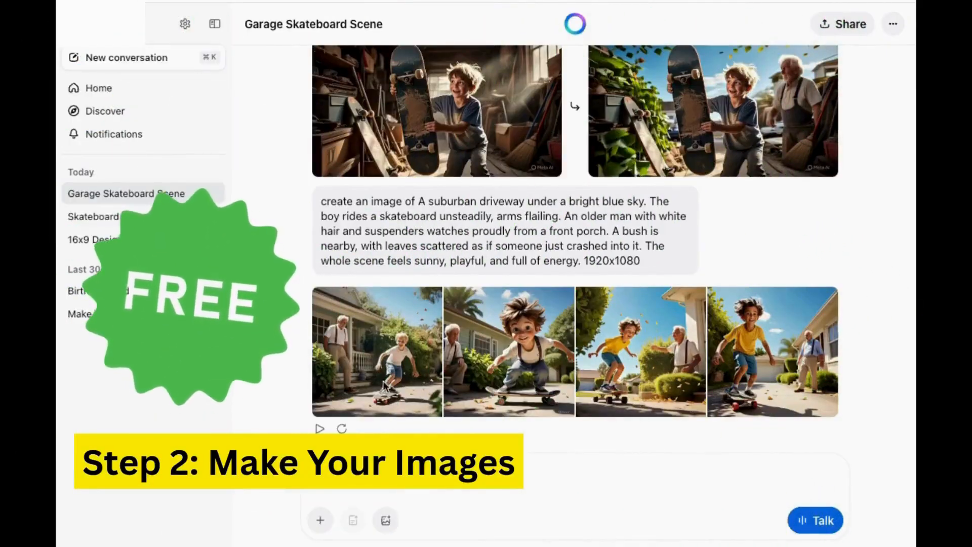
- Open the suburban driveway images in the Garage Skateboard Scene conversation and regenerate them at 16:9
left_click(373, 359)
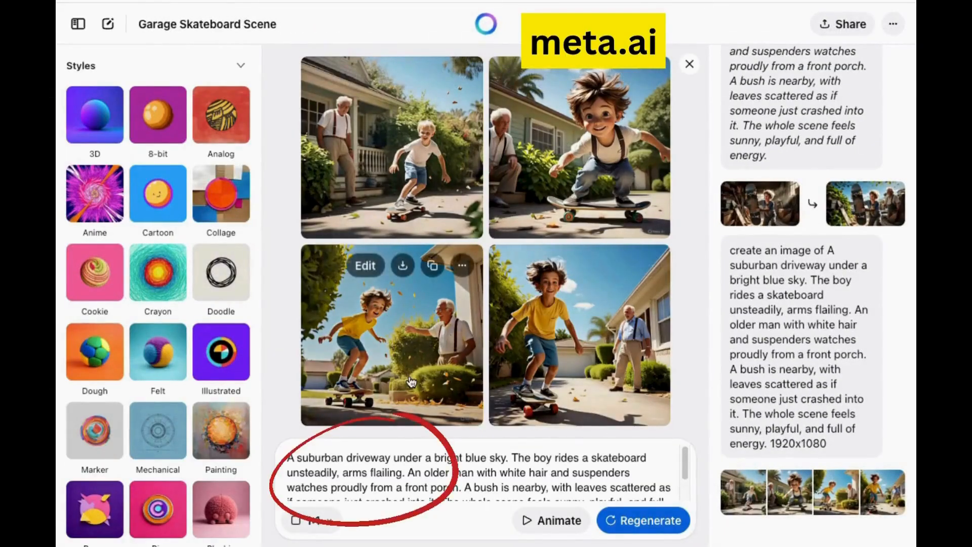
left_click(312, 520)
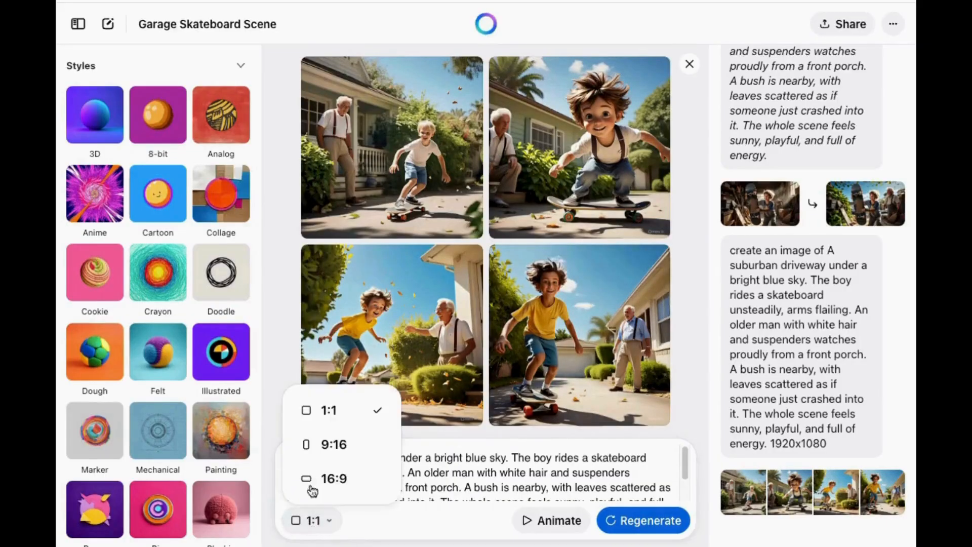
left_click(313, 488)
left_click(643, 527)
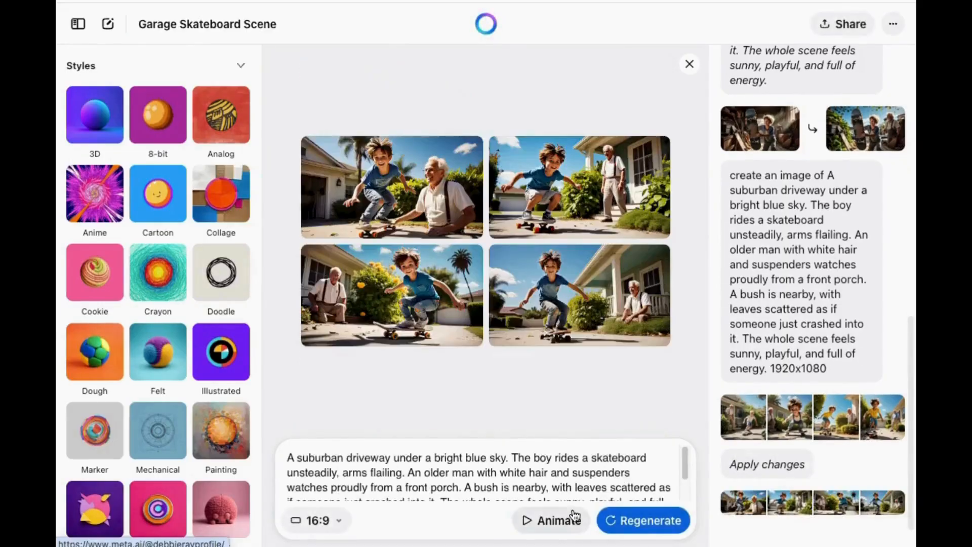
- Compare the four driveway images at full size and download the one with the older man standing outside the porch door
left_click(390, 203)
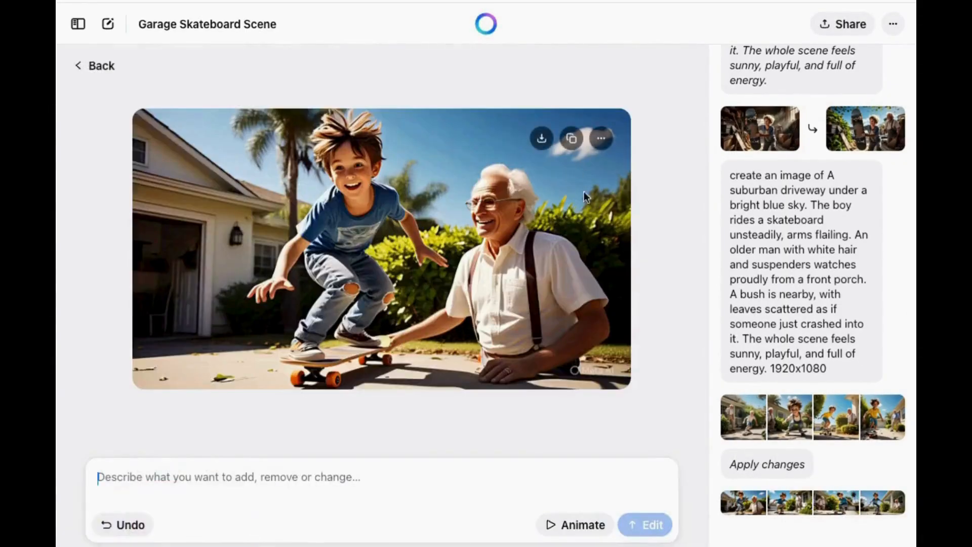
left_click(83, 67)
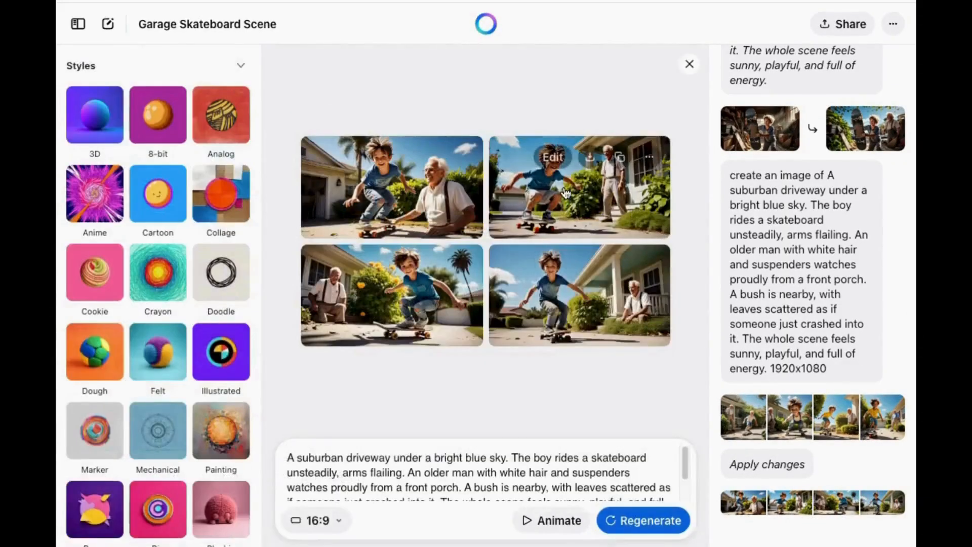
left_click(529, 231)
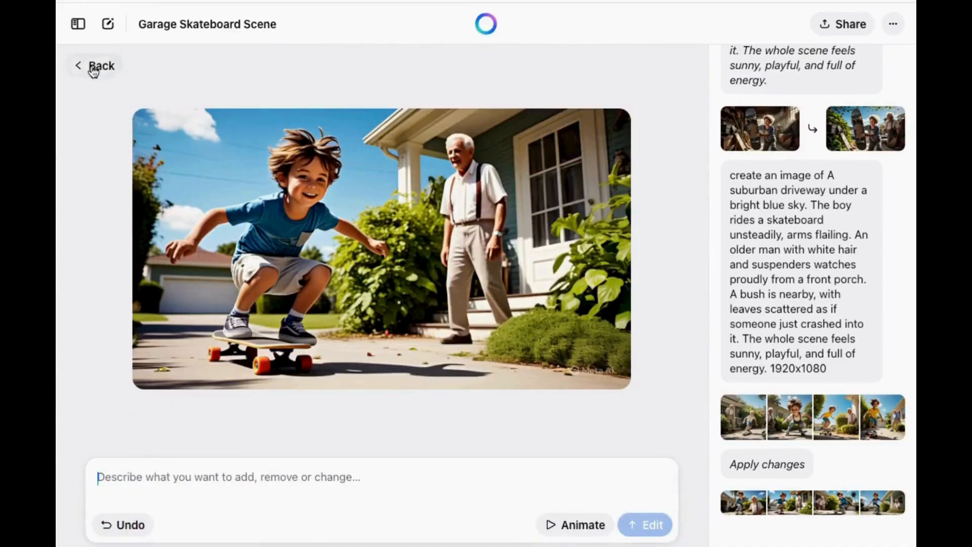
left_click(94, 71)
left_click(373, 314)
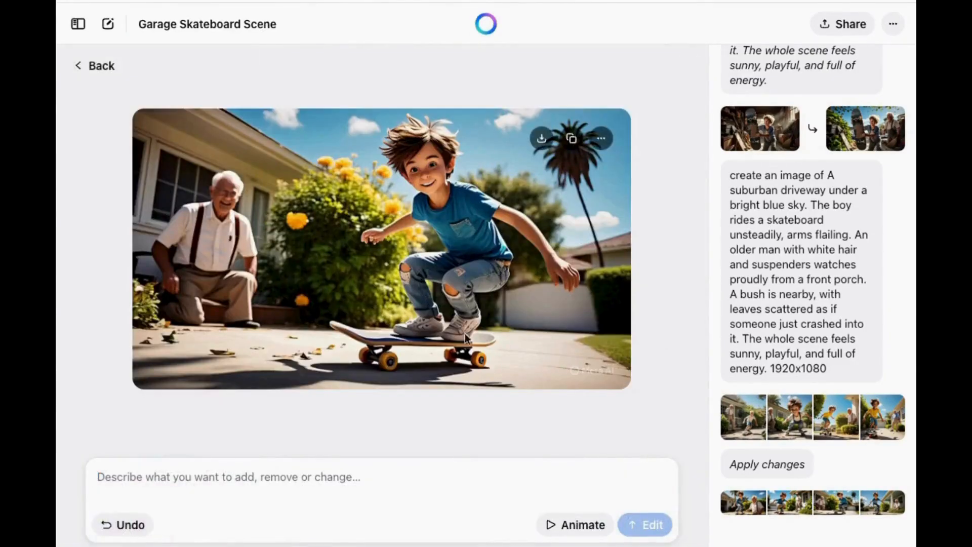
left_click(100, 71)
left_click(518, 271)
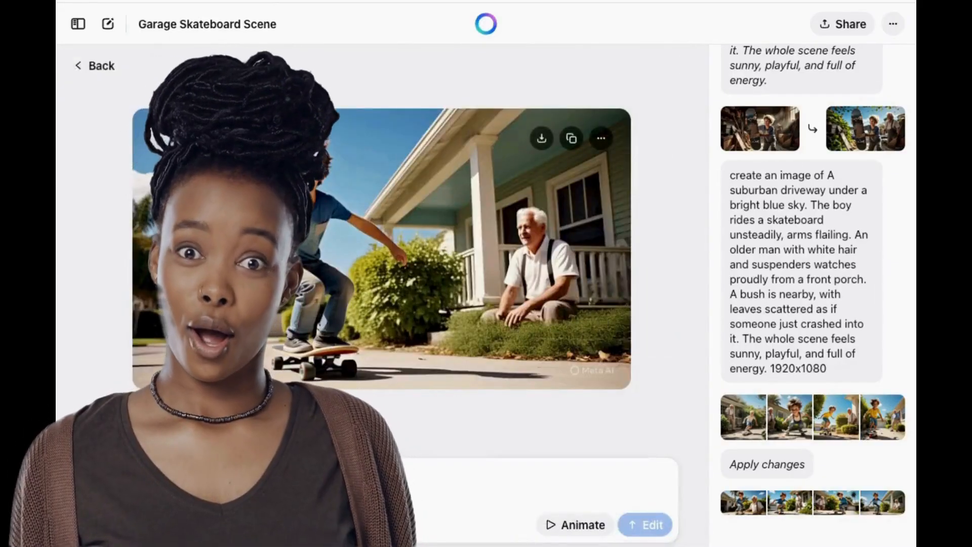
left_click(83, 70)
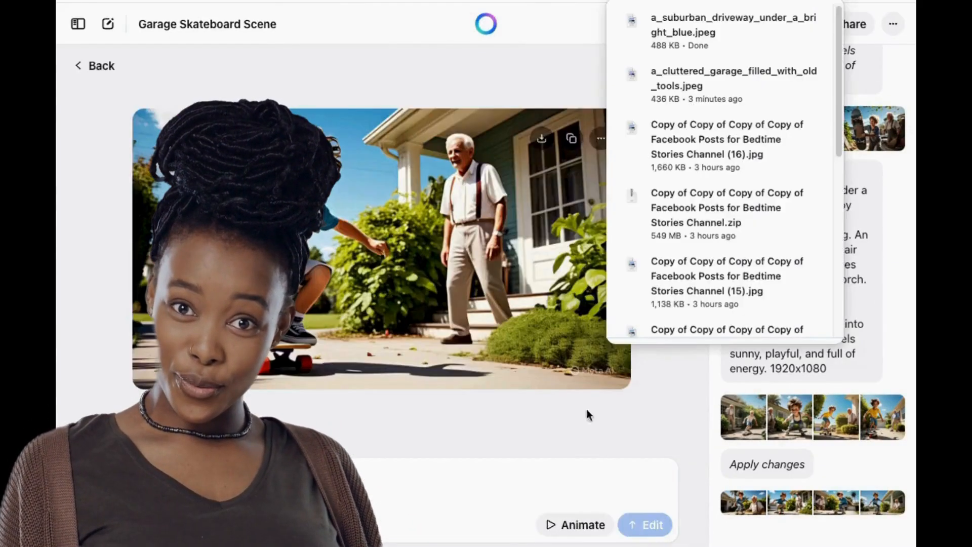
left_click(543, 426)
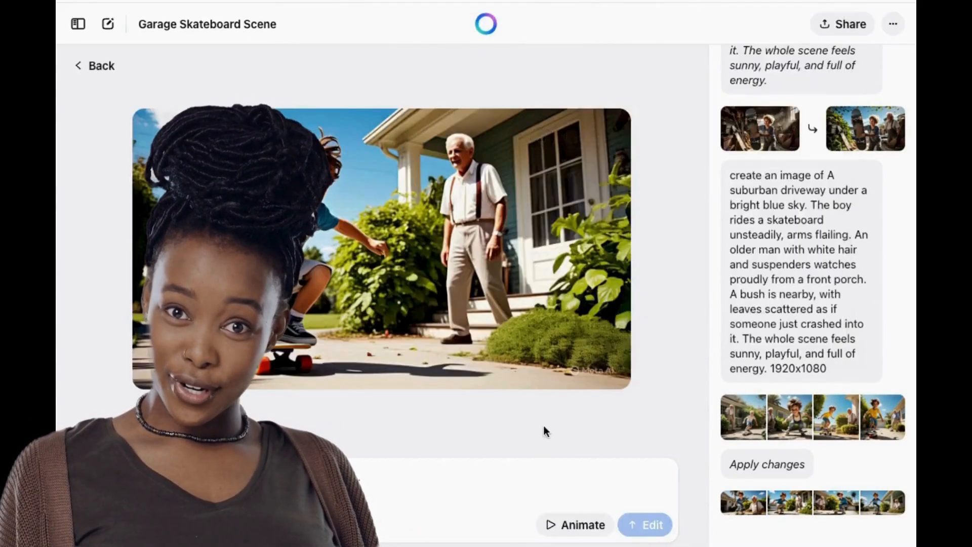
- Animate the chosen driveway image and download the resulting video clip
left_click(574, 525)
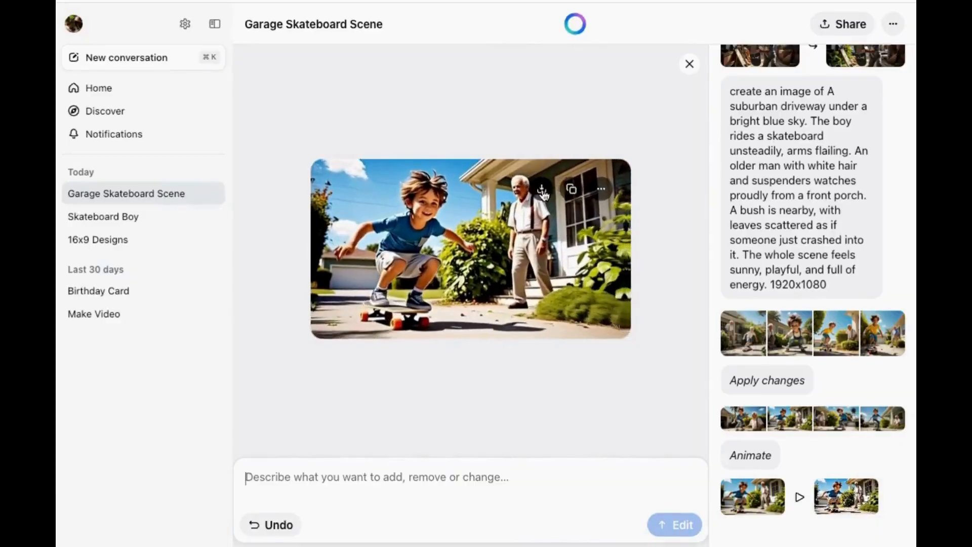
left_click(542, 191)
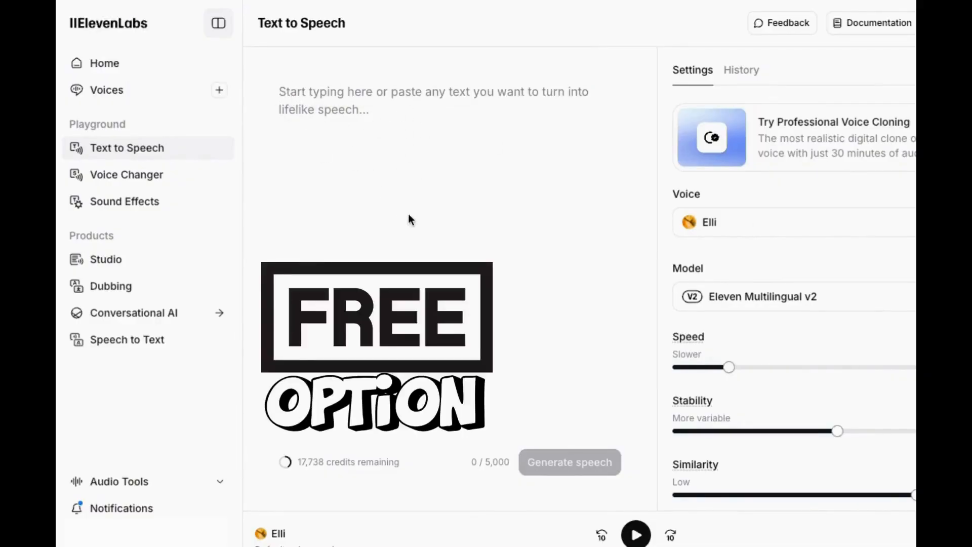
- Switch to ElevenLabs and generate speech from the four script lines, from "Whoa… Grandpa’s board! Time to ride like the wind!" to "Next stop: half-pipe hero!"
left_click(278, 91)
type("Whoa... Grandpa’s board! Time to ride like the wind!")
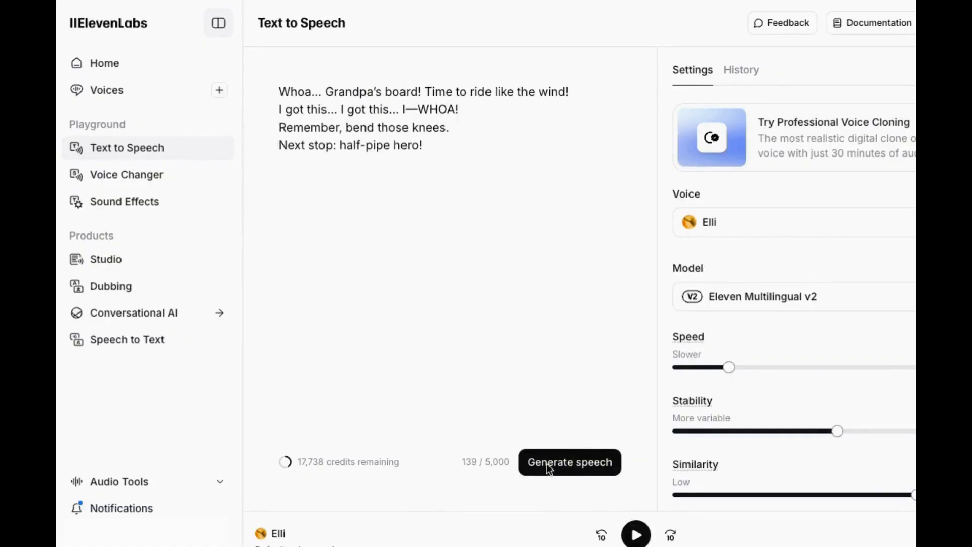
left_click(571, 462)
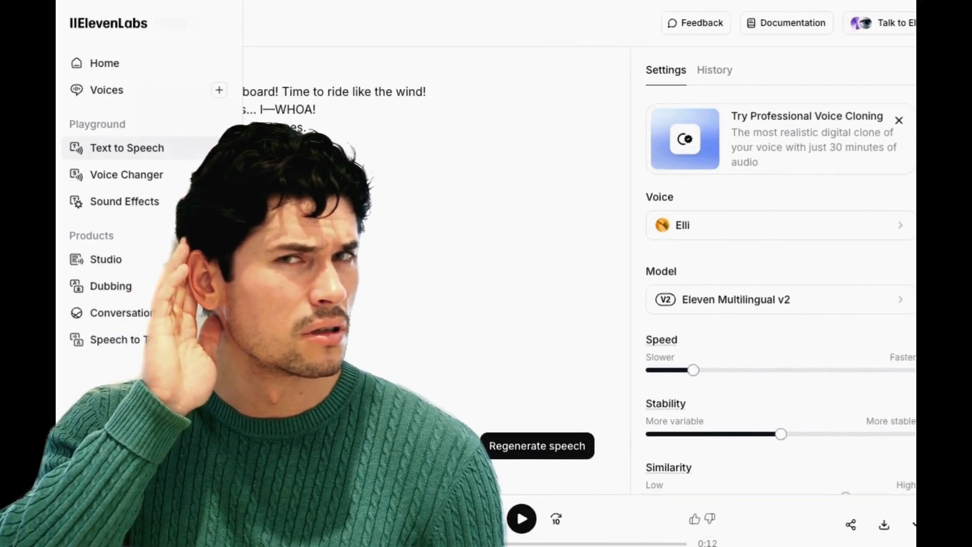
- Download the generated speech as an audio file and dismiss the list of downloads
left_click(884, 526)
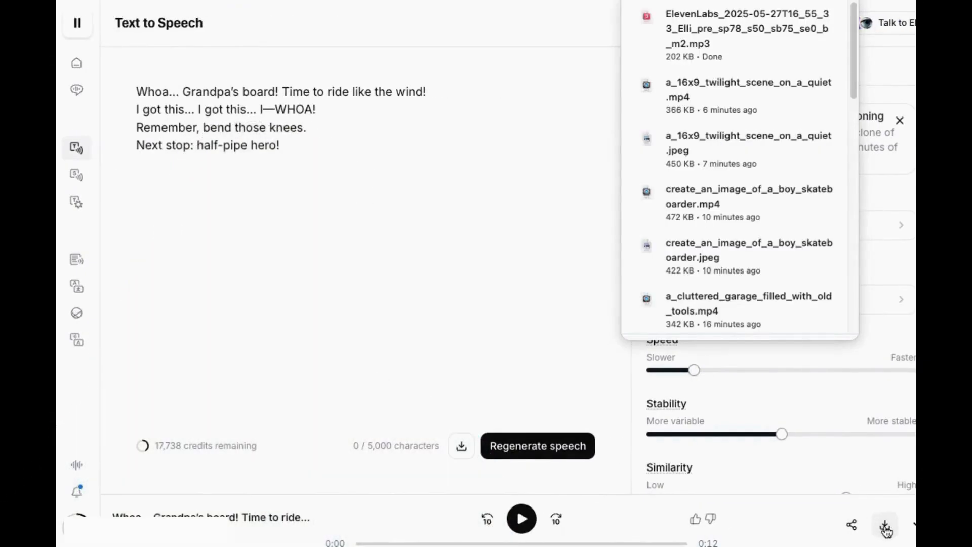
key("Escape")
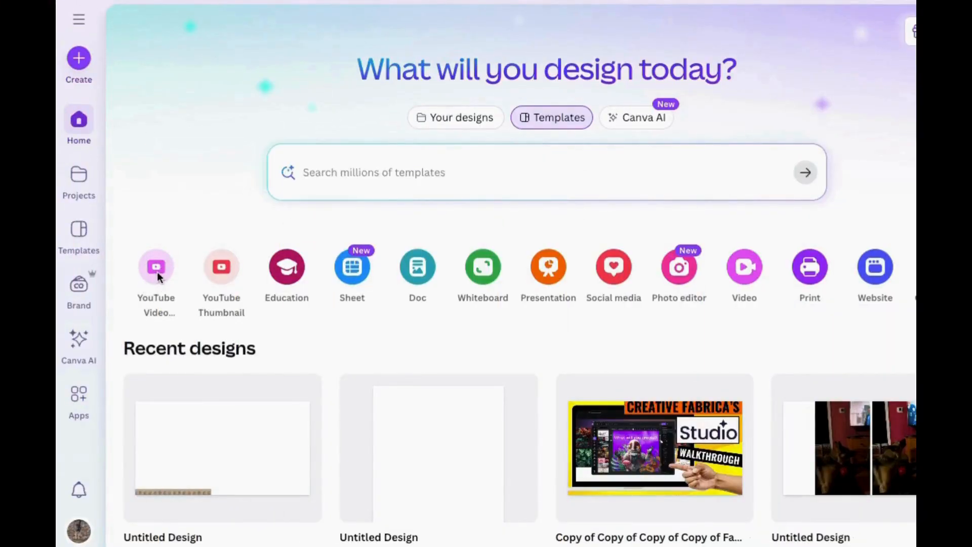
- Switch to Canva and create a new YouTube Video (Landscape) design
left_click(747, 268)
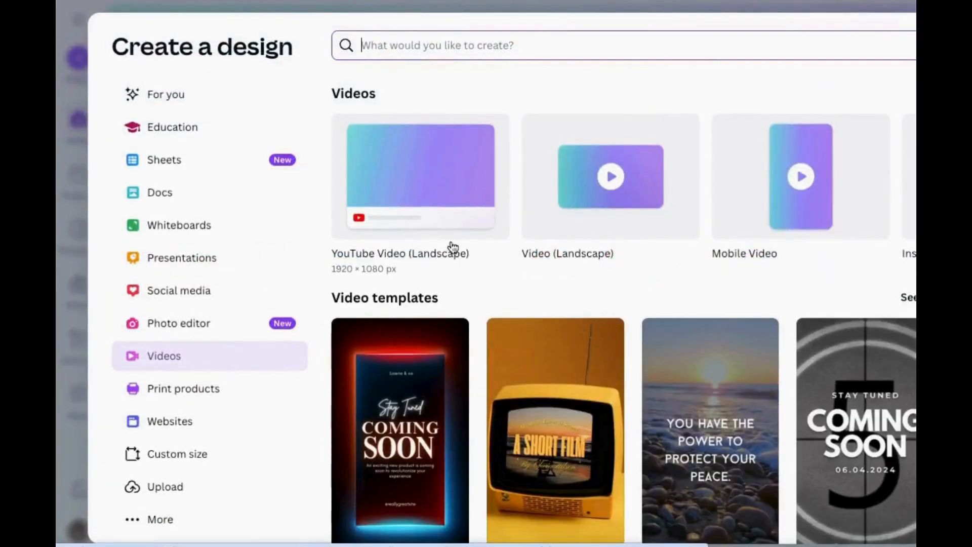
left_click(399, 177)
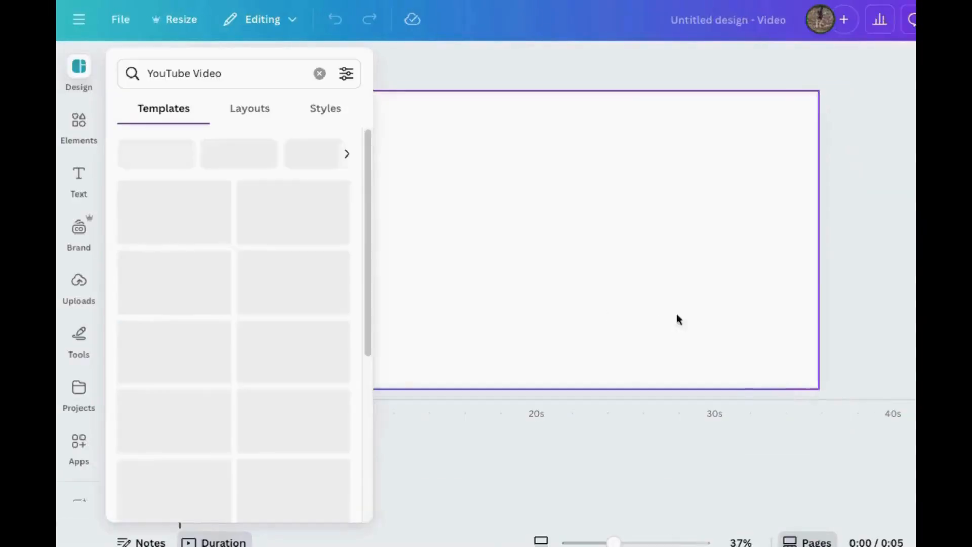
- Add three blank pages after the first one in the video timeline
left_click(302, 486)
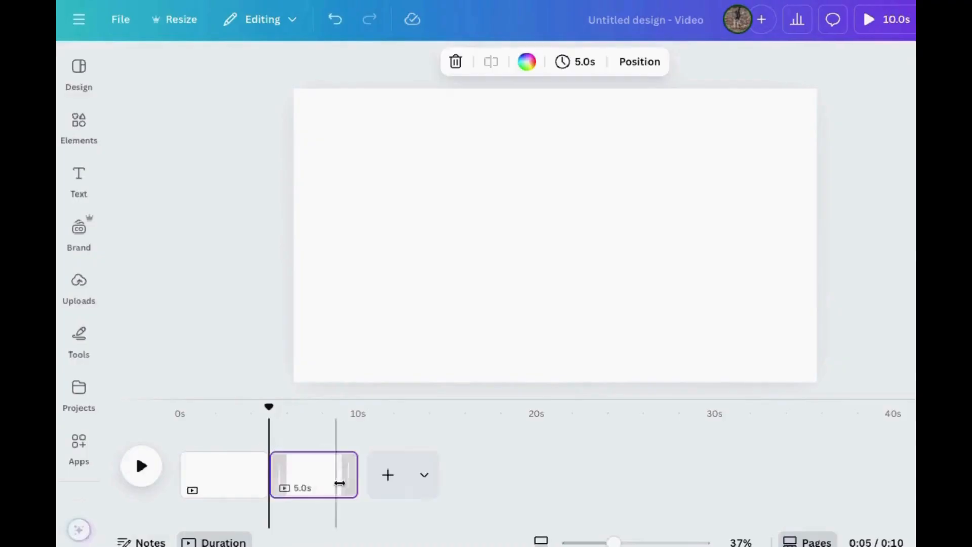
left_click(388, 486)
left_click(474, 479)
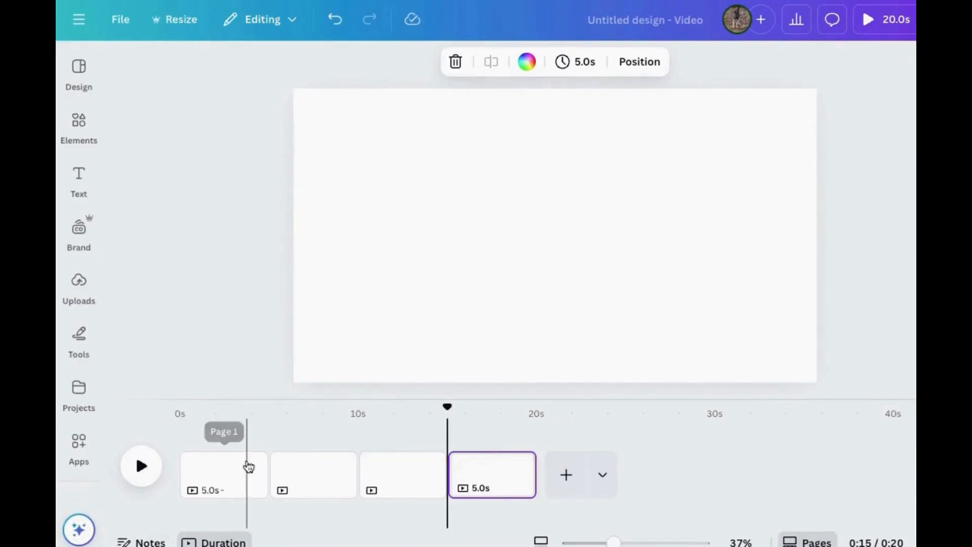
- Upload the downloaded animated scene clips to the design's uploaded videos
left_click(79, 286)
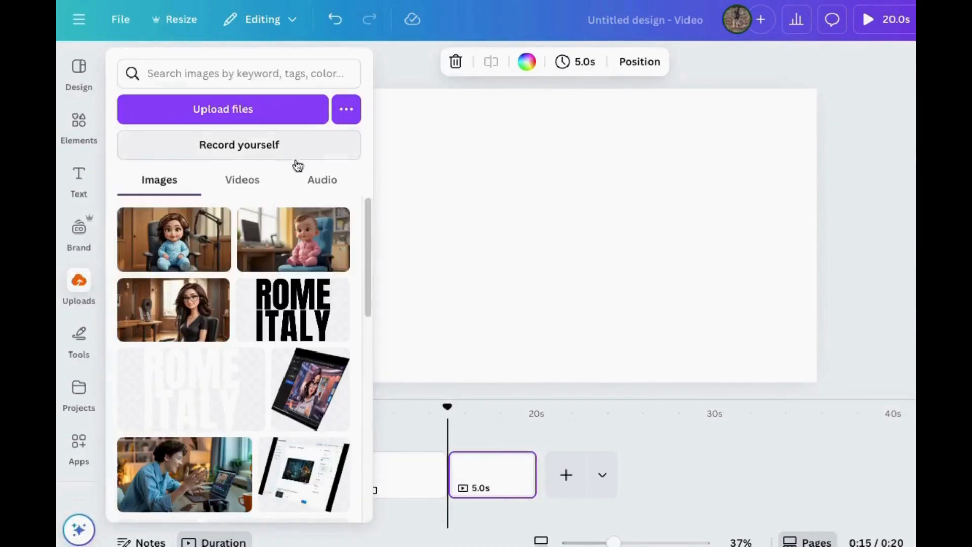
left_click(320, 177)
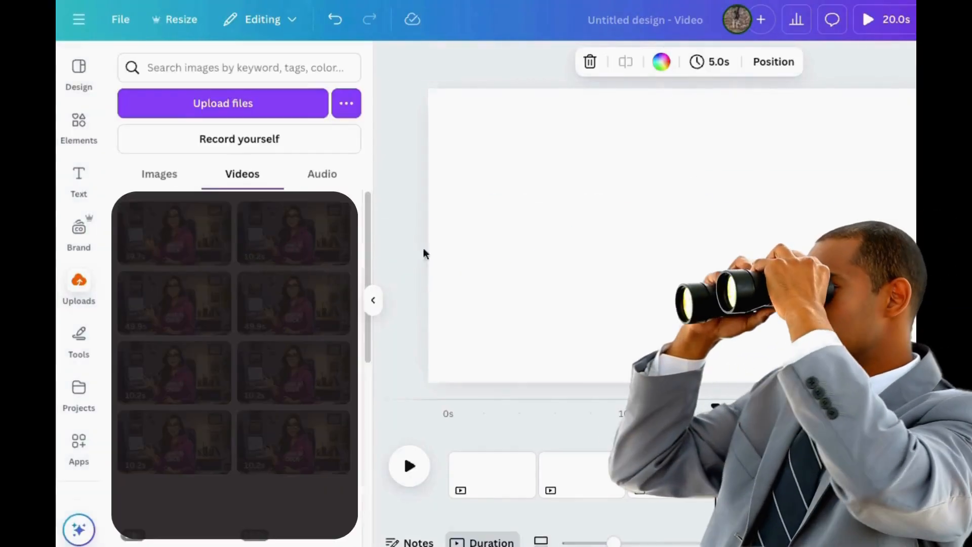
left_click_drag(912, 309, 264, 262)
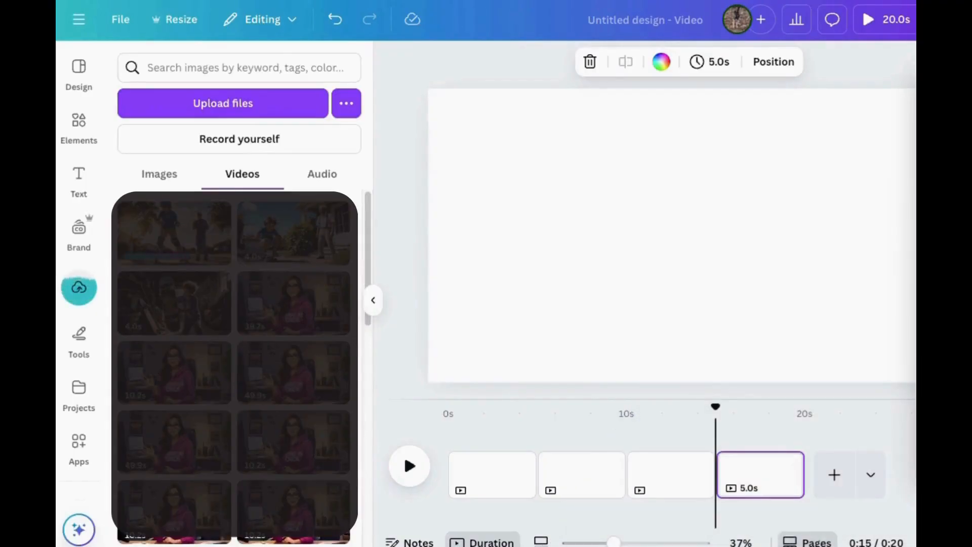
- Fill the first page with the garage skateboard clip and the second with the boy skating past the man's house
left_click_drag(717, 406, 475, 407)
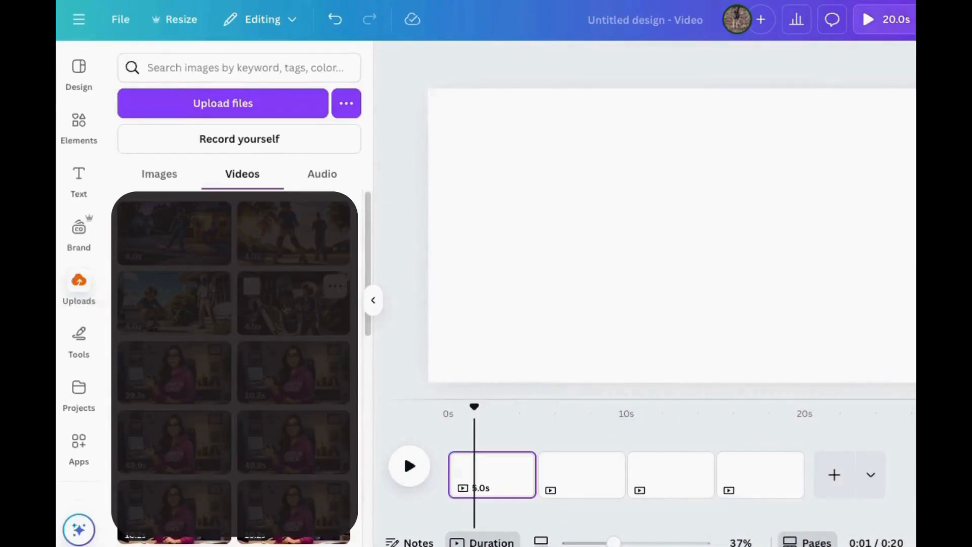
left_click(274, 314)
left_click_drag(617, 227, 565, 199)
left_click_drag(846, 324, 951, 400)
left_click(570, 486)
left_click(174, 303)
left_click_drag(512, 138, 429, 90)
- Fill the third page with the sunset skating clip and the fourth with the dusk street skateboard clip
left_click(621, 483)
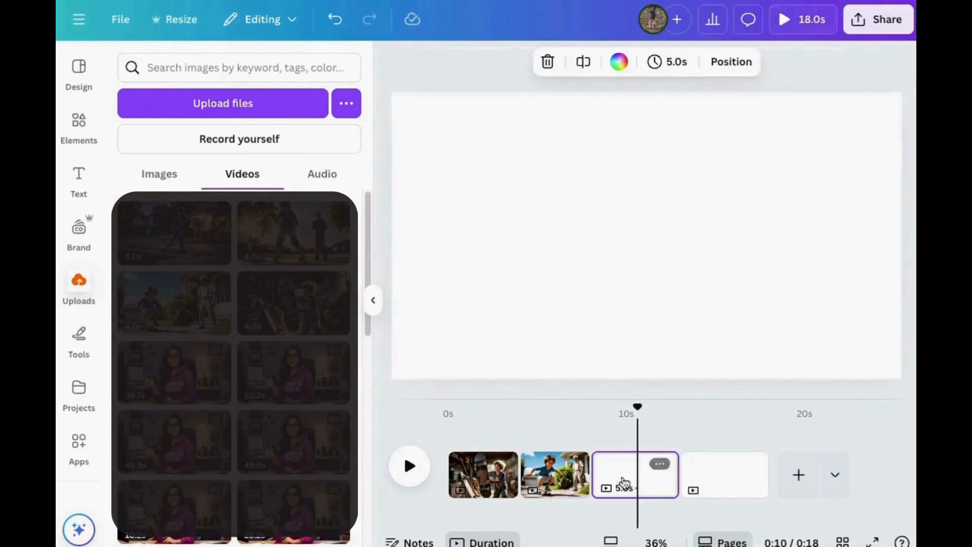
left_click(294, 233)
left_click_drag(598, 250, 547, 222)
left_click_drag(800, 322, 895, 397)
left_click(720, 498)
left_click(174, 233)
left_click_drag(603, 257, 552, 229)
left_click_drag(801, 322, 901, 381)
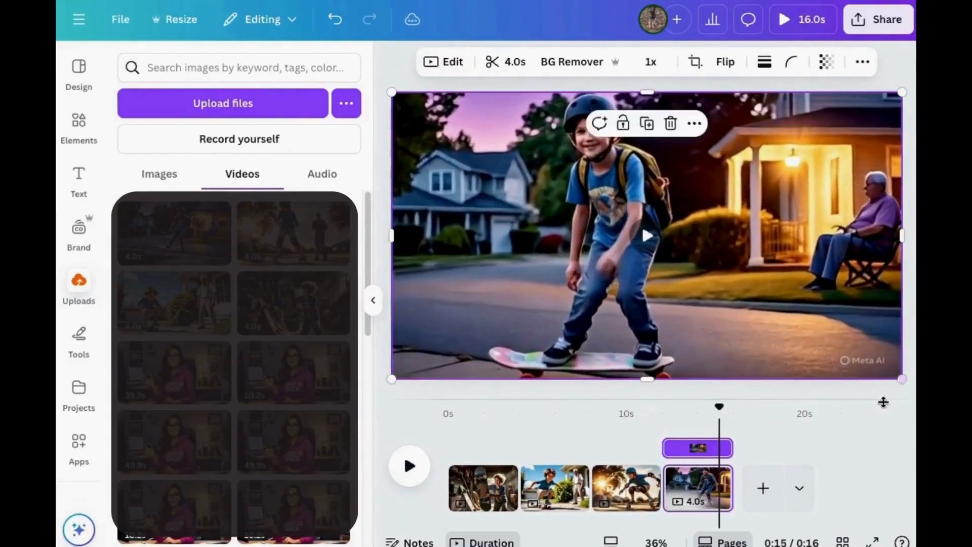
- Add the newest ElevenLabs voiceover to the timeline, starting just after the beginning of the first page, and check its volume setting
left_click_drag(720, 407, 415, 415)
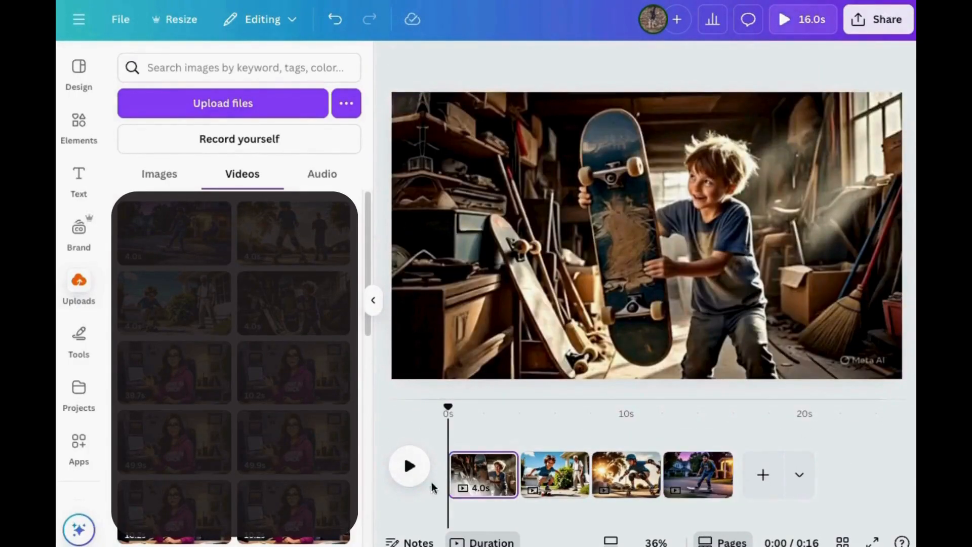
left_click(322, 174)
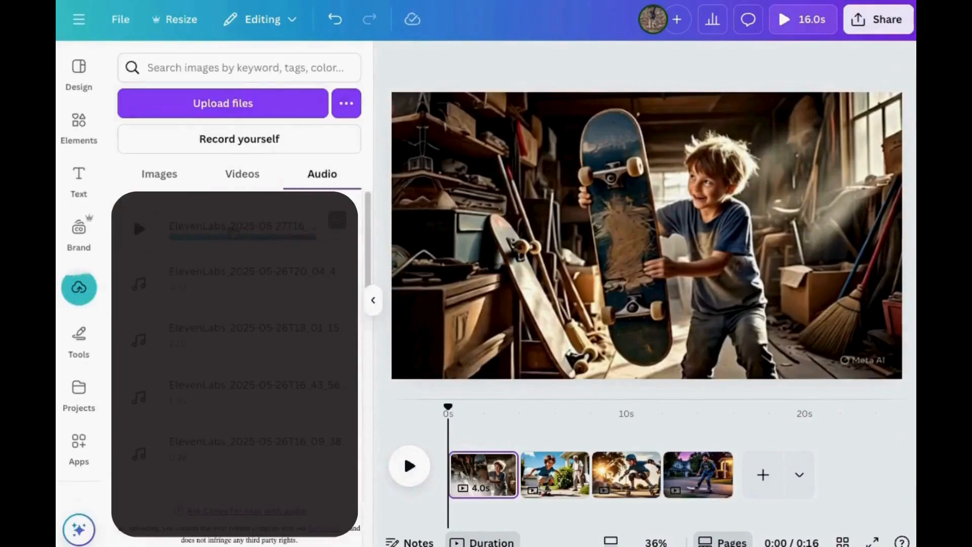
left_click(232, 233)
left_click_drag(516, 502, 528, 502)
left_click(580, 61)
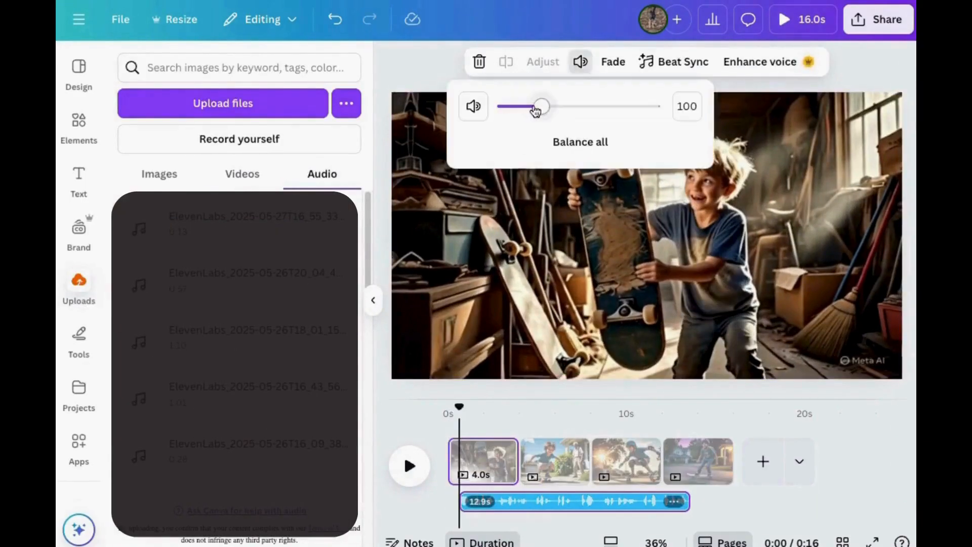
left_click(780, 507)
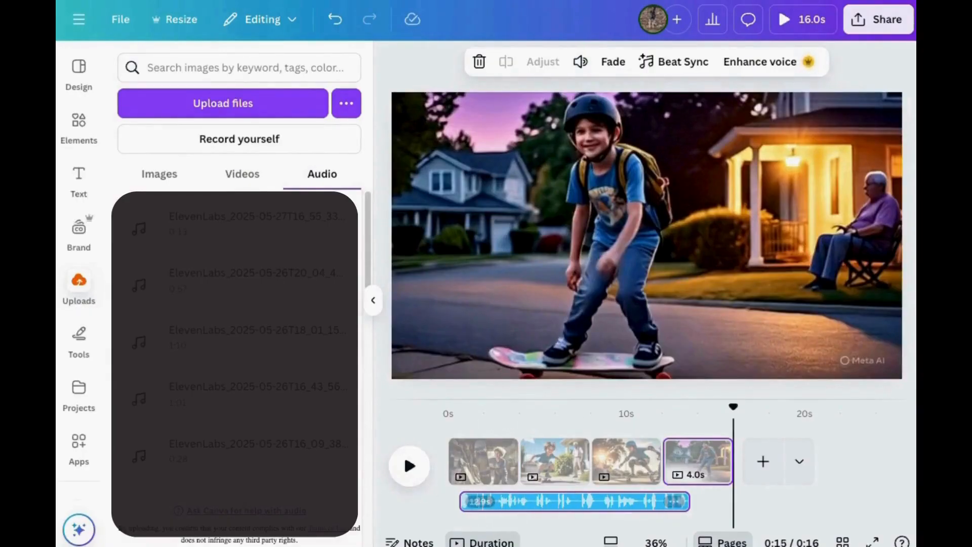
- Play the video to the end of the first scene's line and split the voiceover there
left_click(410, 466)
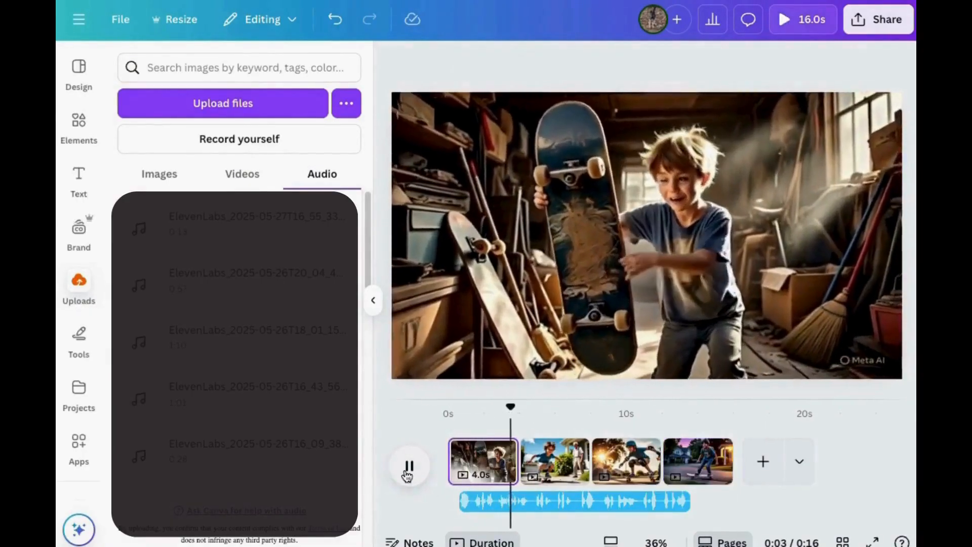
left_click(409, 466)
right_click(531, 502)
left_click(591, 458)
- Move the first voiceover segment to the start of the timeline and the second segment to 4.5 s
left_click_drag(563, 498, 576, 498)
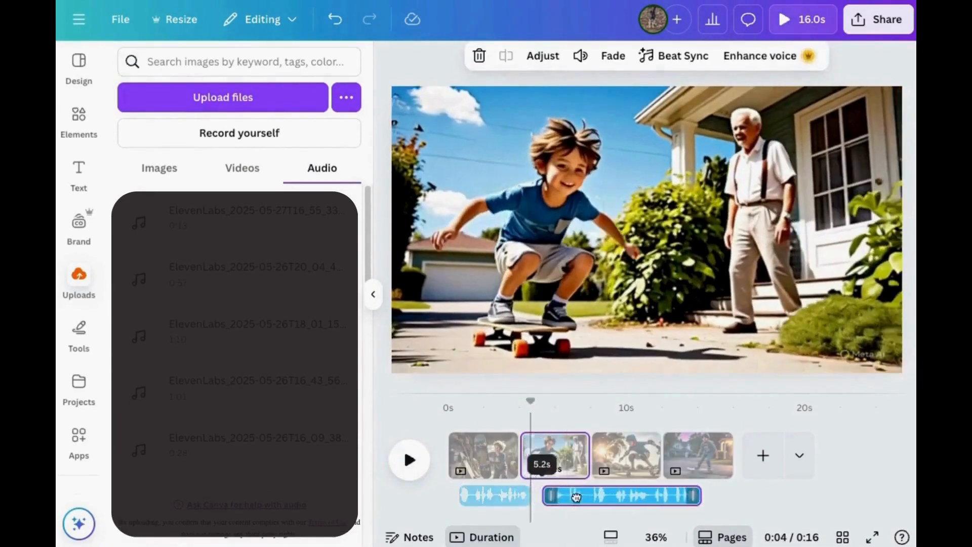
left_click_drag(506, 499, 495, 499)
left_click(519, 457)
left_click(487, 503)
left_click_drag(578, 499, 564, 498)
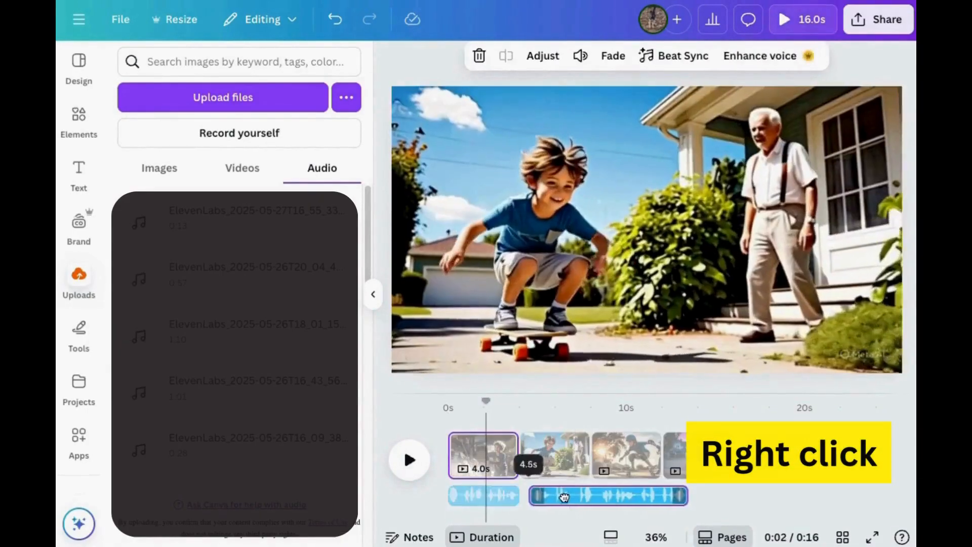
- Split the second voiceover segment at about 7 s and start the remaining part at the third scene
left_click(408, 466)
left_click(404, 465)
left_click(636, 476)
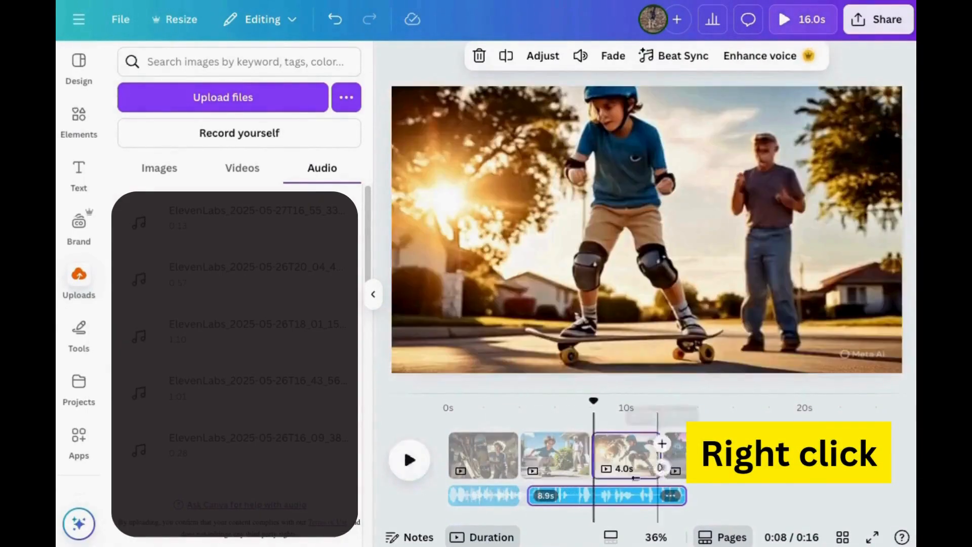
left_click_drag(591, 403, 575, 402)
right_click(583, 495)
left_click(623, 445)
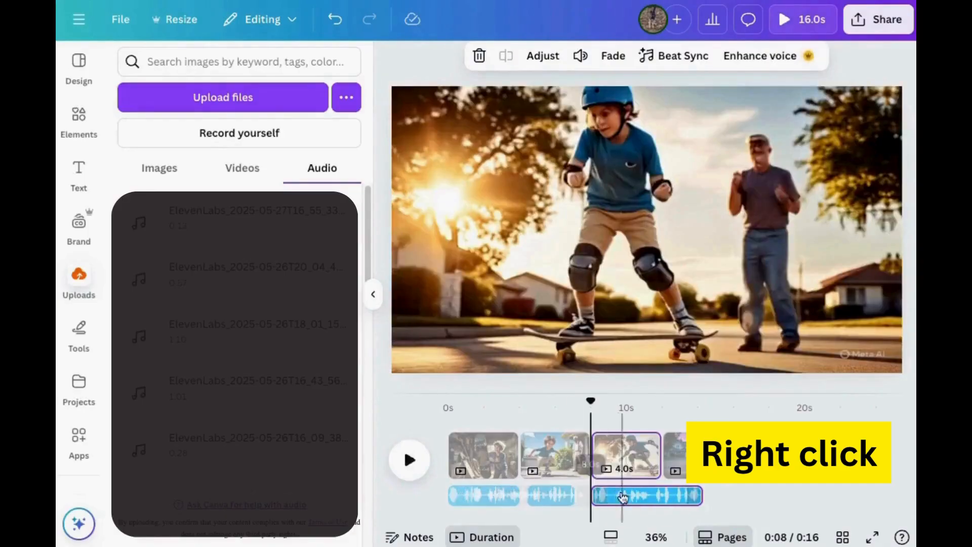
- Play the third scene and split the last voiceover segment at about 11 s
left_click(409, 461)
left_click(409, 461)
right_click(653, 496)
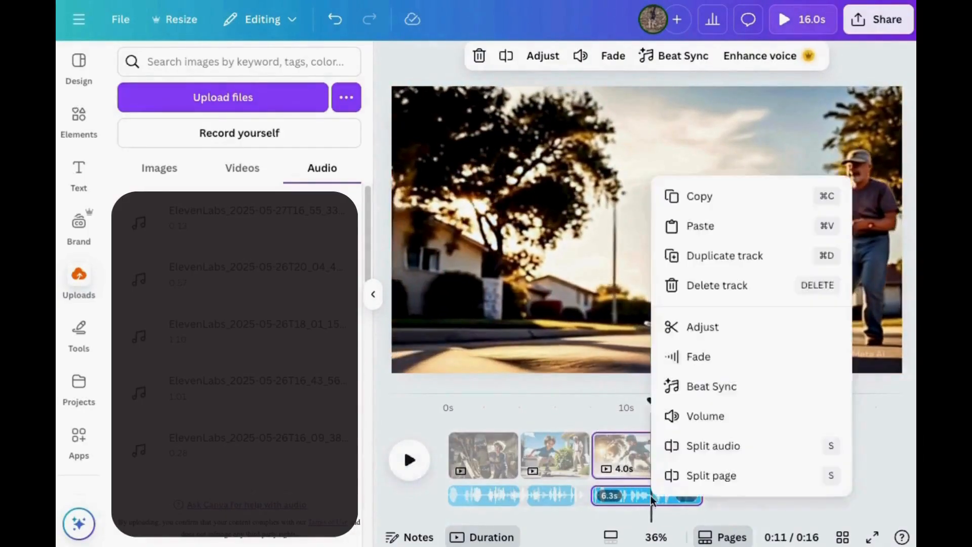
left_click(694, 445)
- Space out the last three voiceover segments so each sits under its own scene, with gaps between them
left_click_drag(673, 504, 693, 502)
left_click_drag(616, 502, 627, 503)
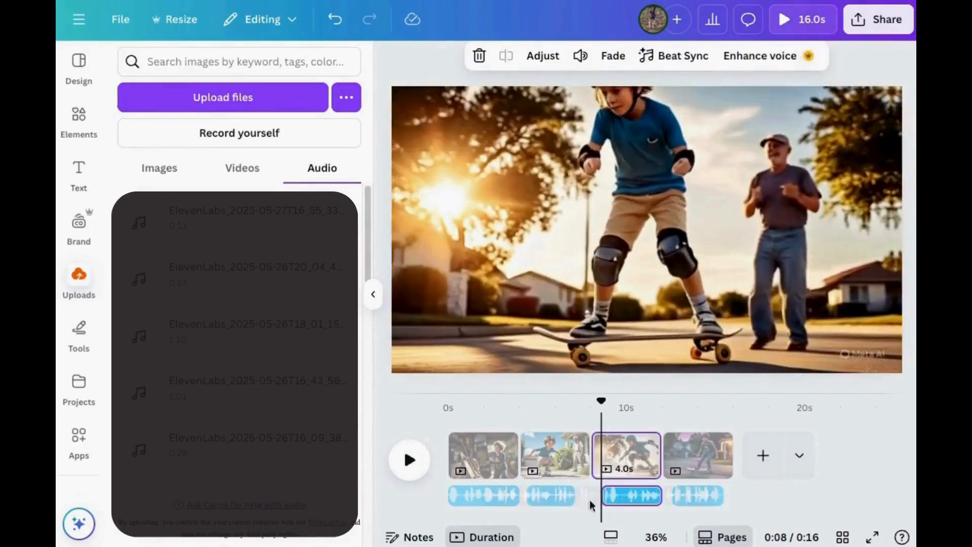
left_click_drag(548, 501, 560, 500)
- Slow the first scene so it lasts 5.3 s and shift its voiceover segment slightly later
left_click(490, 456)
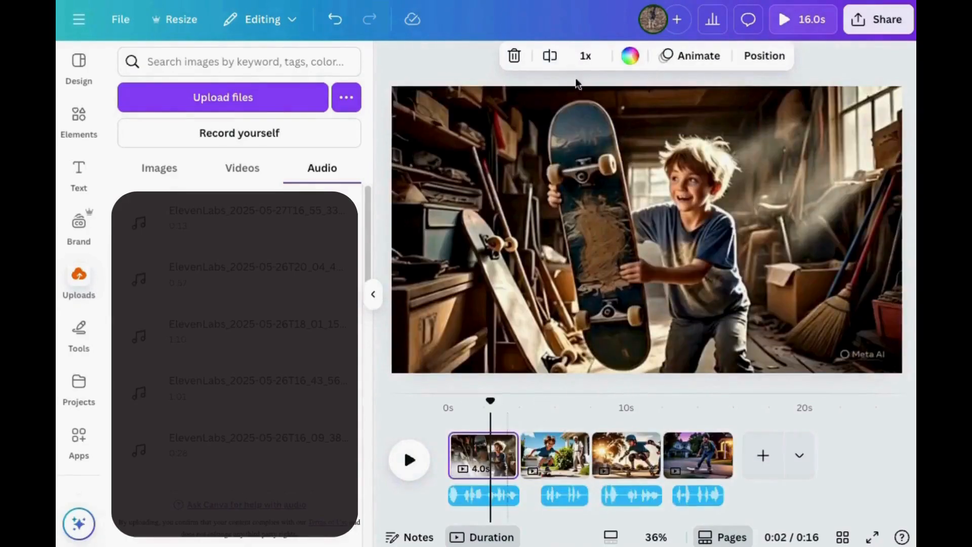
left_click(586, 56)
left_click_drag(553, 119, 504, 120)
left_click_drag(489, 498, 500, 498)
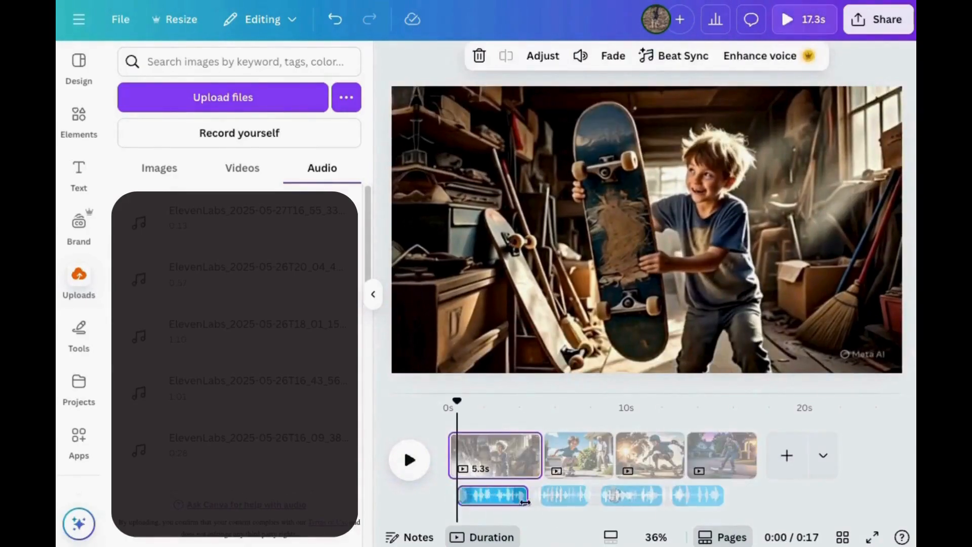
- Trim the second scene to 3.2 s, the third to 3.6 s and the end of the fourth scene slightly
left_click_drag(608, 457, 594, 458)
left_click_drag(666, 459, 661, 459)
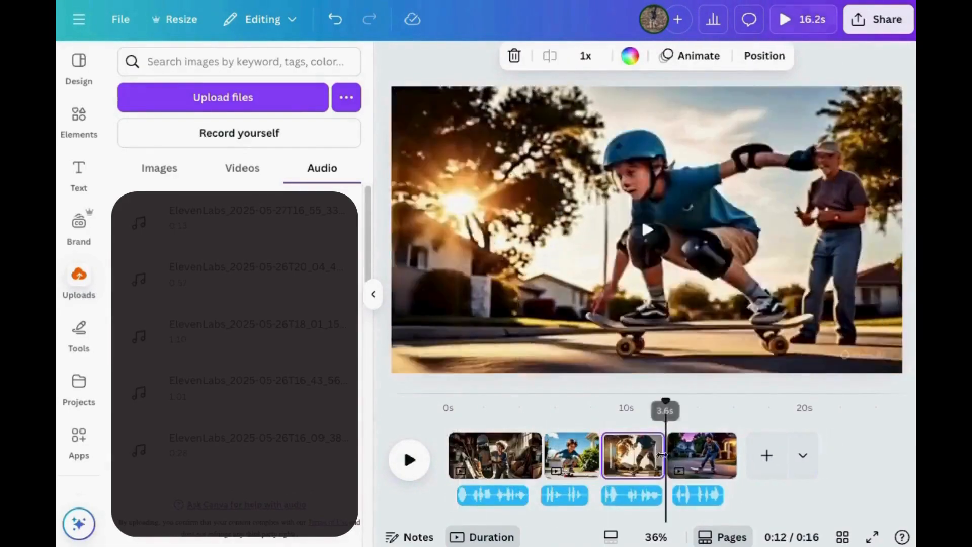
left_click_drag(733, 461, 727, 461)
left_click_drag(666, 402, 446, 419)
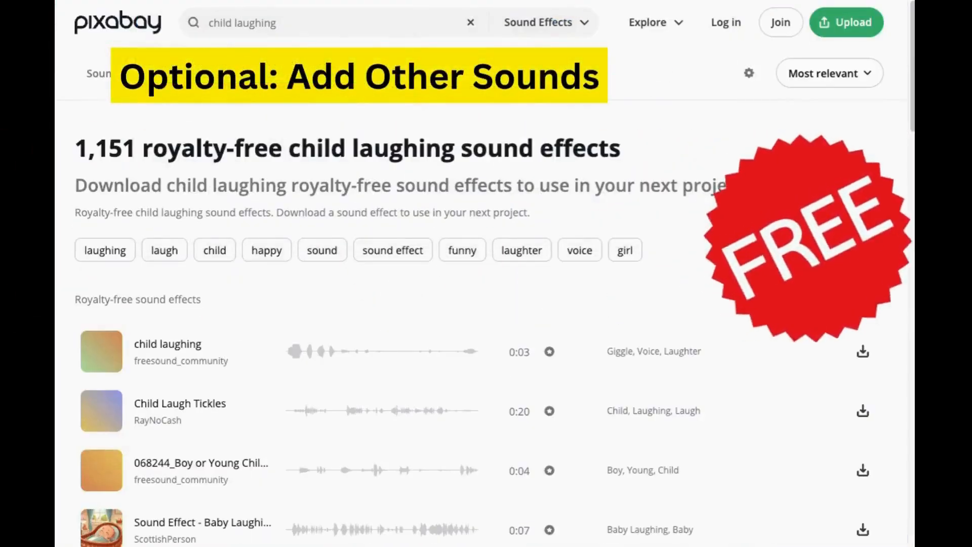
- Search Pixabay's sound effects for "skateboard", preview the "skateboard rolling" effect and download it
type("s")
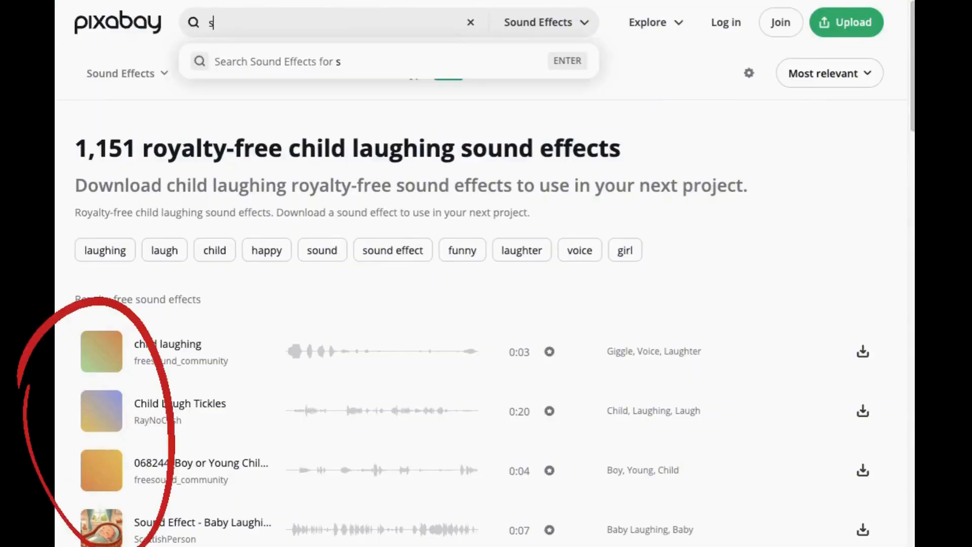
type("kateboard")
key("Return")
left_click(102, 352)
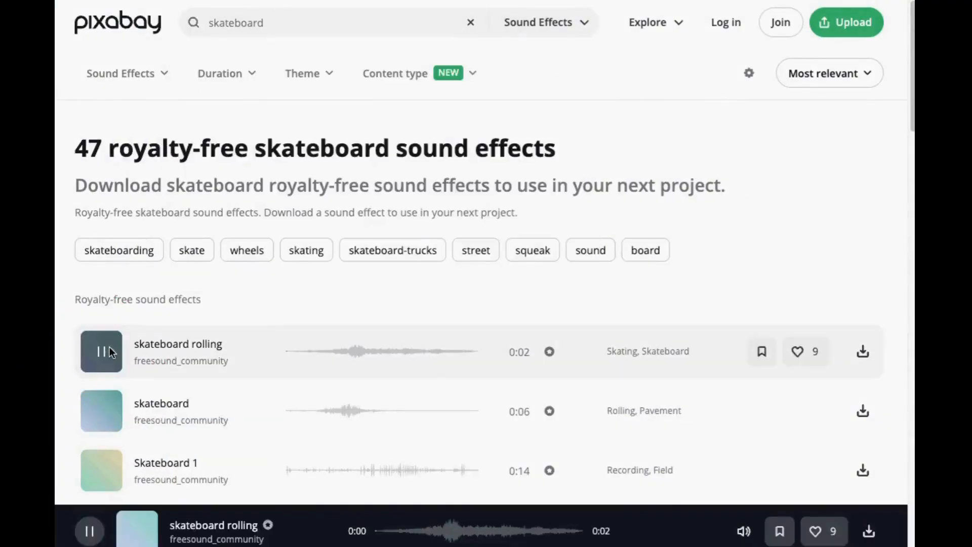
left_click(863, 351)
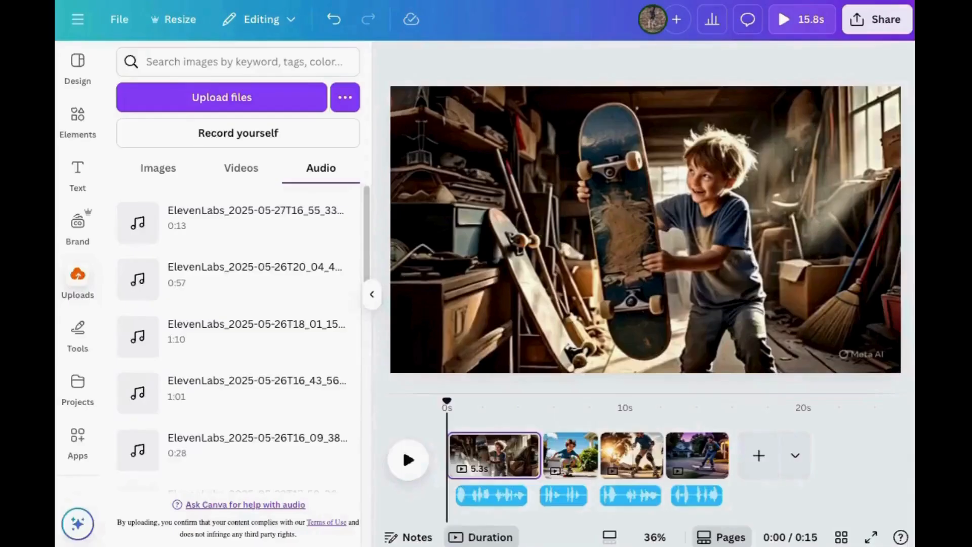
- Switch back to Canva, upload skateboard-rolling-96991.mp3, add it at the start of the timeline and open its volume setting
left_click_drag(909, 243, 291, 243)
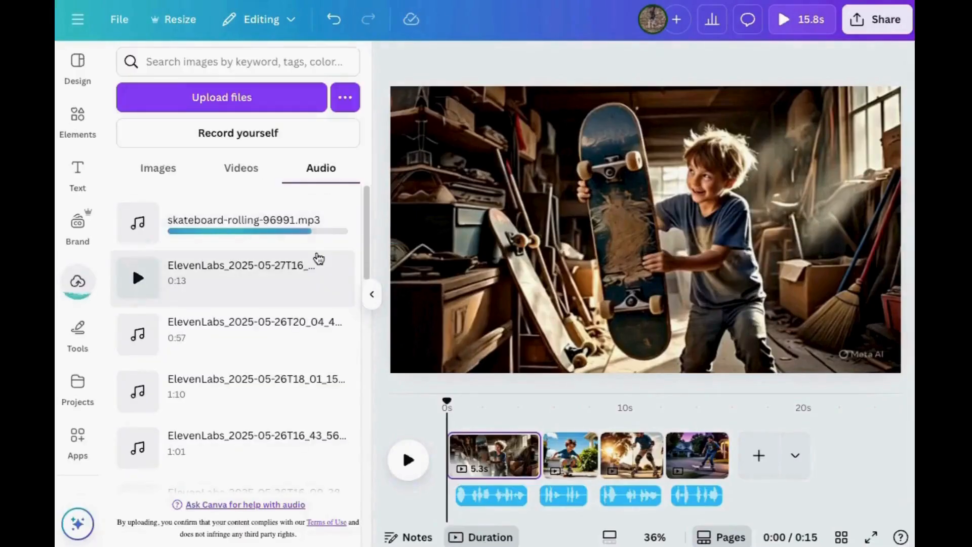
left_click(196, 222)
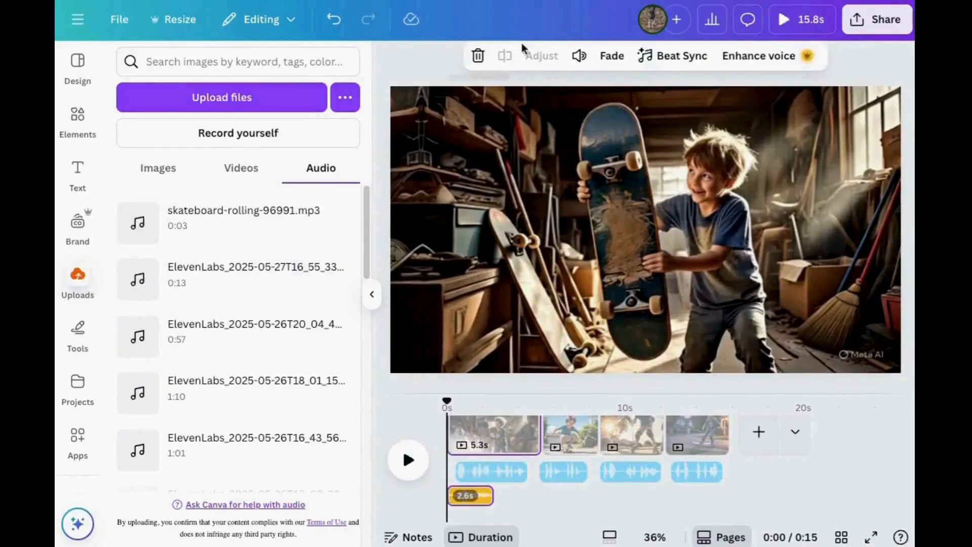
left_click(579, 56)
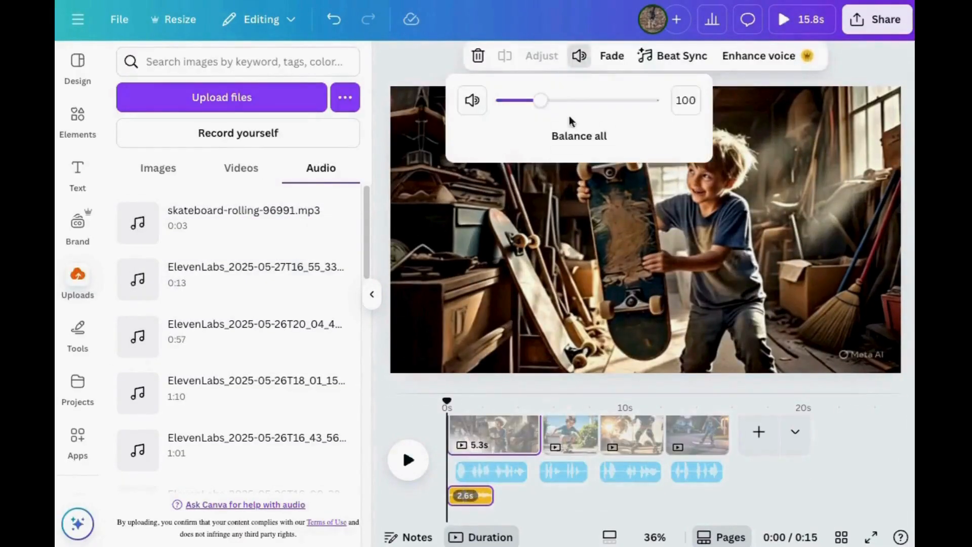
- Duplicate the skateboard-rolling track five times so the effect runs to the end of the video
right_click(472, 498)
left_click(560, 257)
right_click(513, 497)
left_click(582, 252)
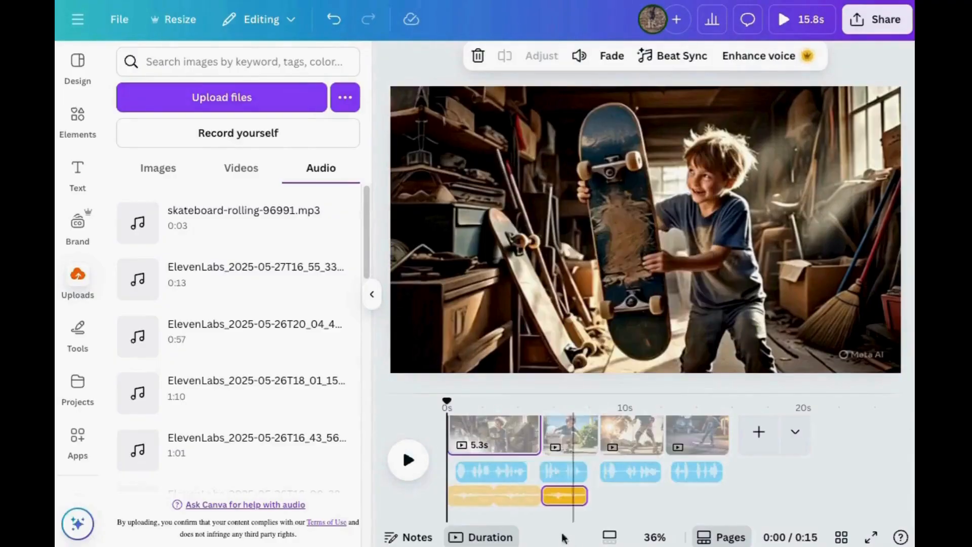
right_click(565, 496)
left_click(628, 254)
right_click(613, 496)
left_click(668, 252)
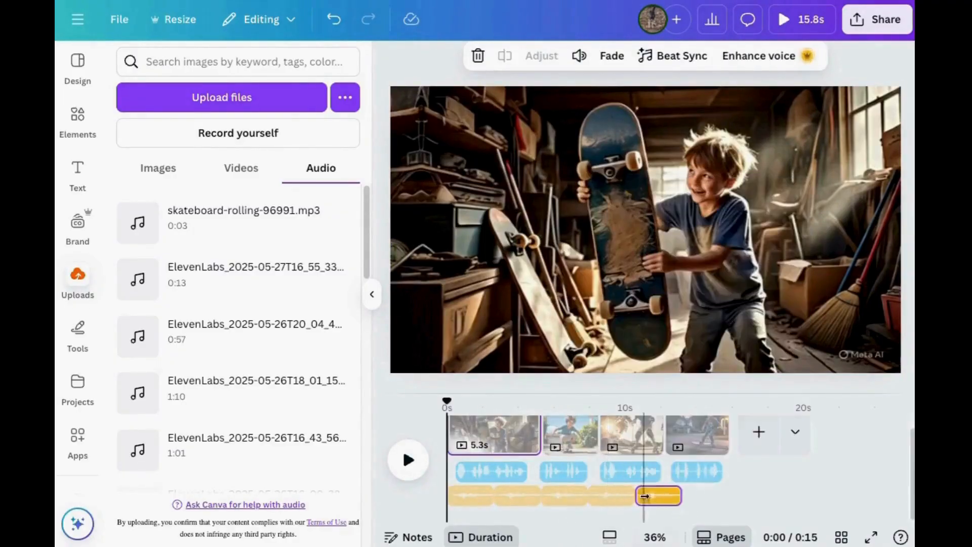
right_click(644, 497)
left_click(727, 254)
- Play the opening with the effect and delete the two skateboard-rolling tracks under the first scene
left_click(408, 461)
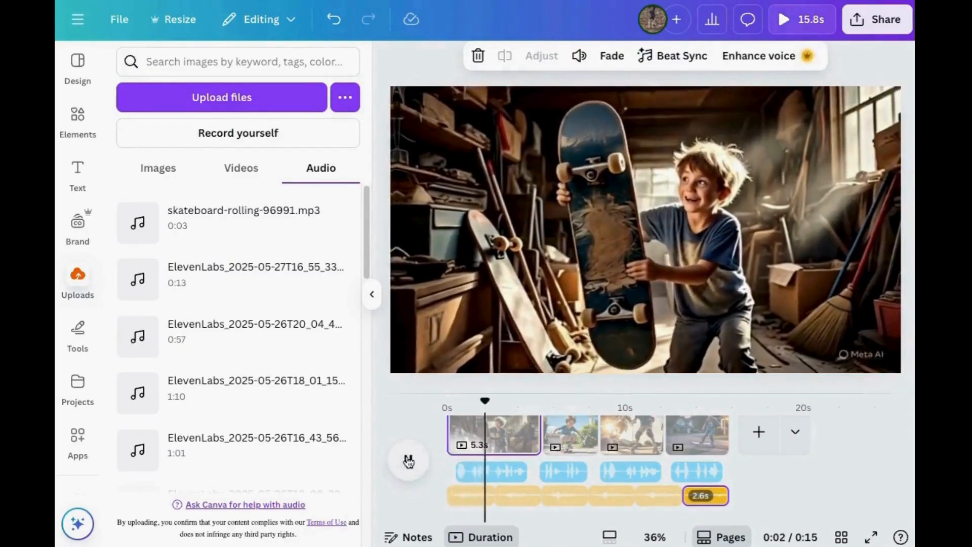
left_click(409, 461)
left_click(521, 496)
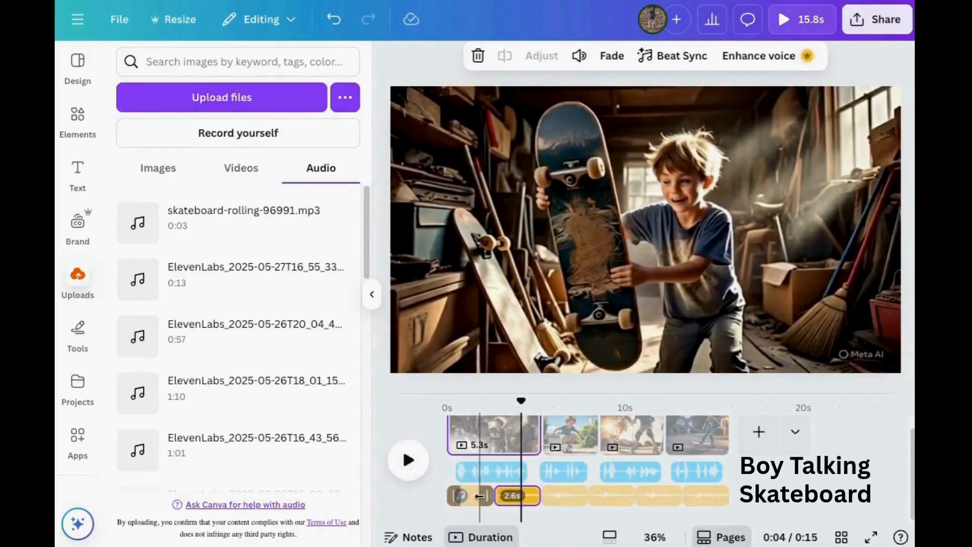
key("Delete")
left_click(478, 497)
key("Delete")
- Shift the second voiceover segment slightly later, place the third directly after it, and play the video again
left_click(408, 459)
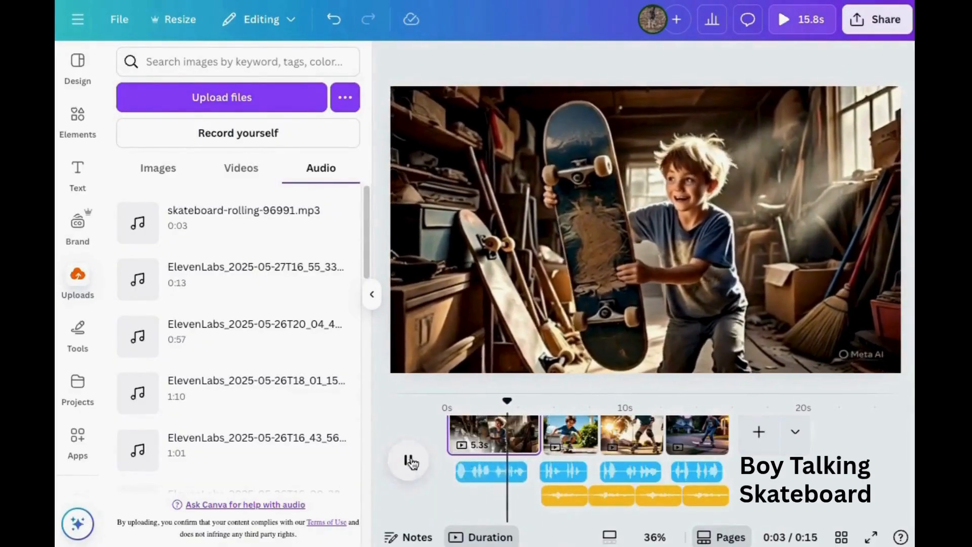
left_click(409, 461)
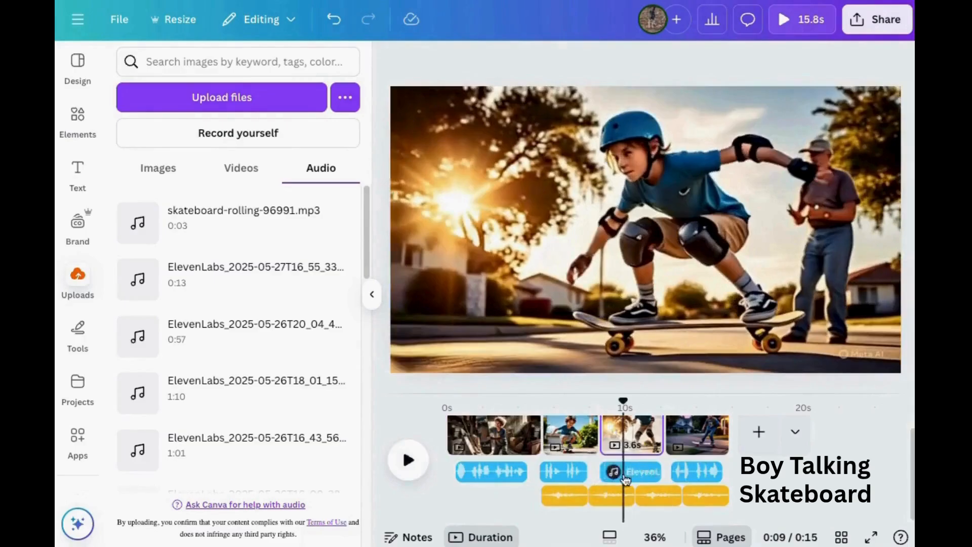
left_click(564, 472)
left_click_drag(619, 472, 629, 472)
left_click_drag(565, 476, 570, 475)
left_click_drag(616, 473, 608, 474)
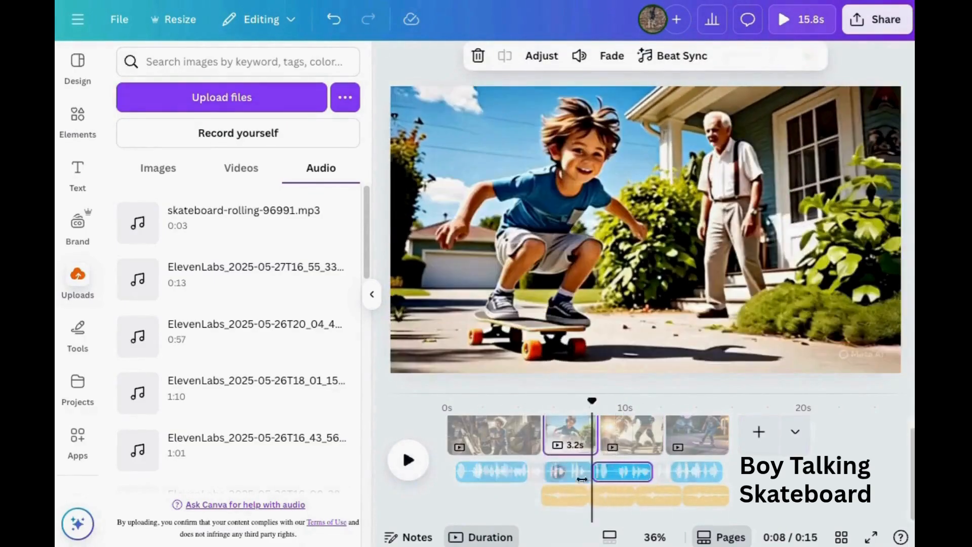
left_click(507, 497)
left_click(420, 469)
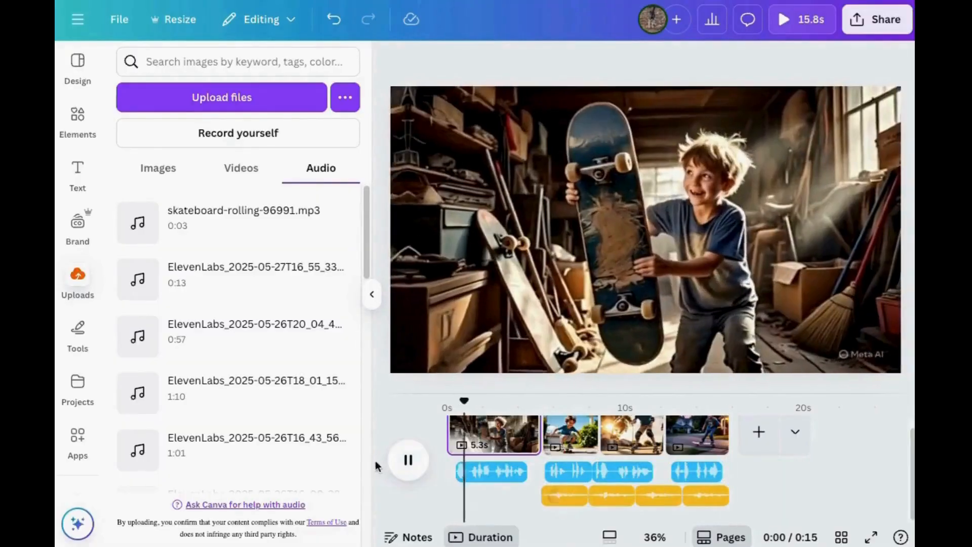
- Lower the first voiceover segment's volume and open the volume settings of the other three voiceover segments
left_click(502, 472)
left_click(579, 56)
left_click_drag(540, 100, 510, 104)
left_click(574, 470)
left_click(578, 56)
left_click(626, 471)
left_click(579, 56)
left_click(697, 472)
left_click(579, 57)
- Check the volume settings of the skateboard-rolling tracks and play the whole video from the start
left_click(563, 495)
left_click(579, 56)
left_click(612, 497)
left_click(578, 56)
left_click(664, 495)
left_click(709, 503)
left_click(579, 57)
left_click_drag(708, 402, 371, 406)
left_click(410, 465)
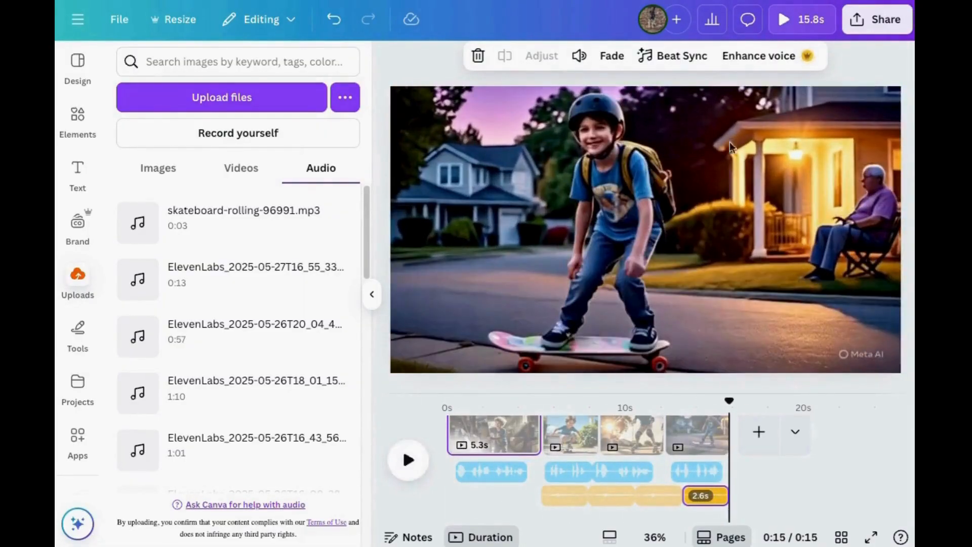
- Download pages 1-4 of the design as a single MP4 video in 1080p (HD) quality
left_click(871, 23)
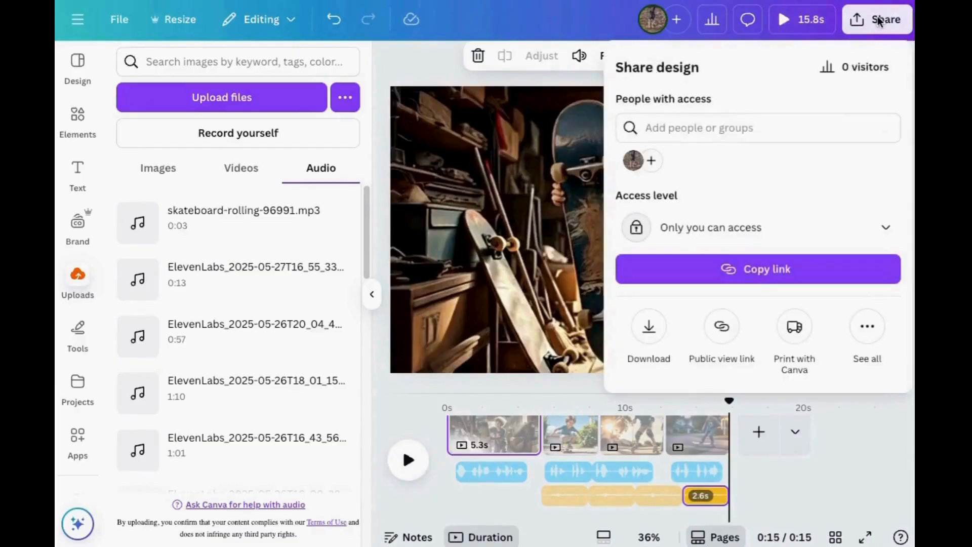
left_click(648, 328)
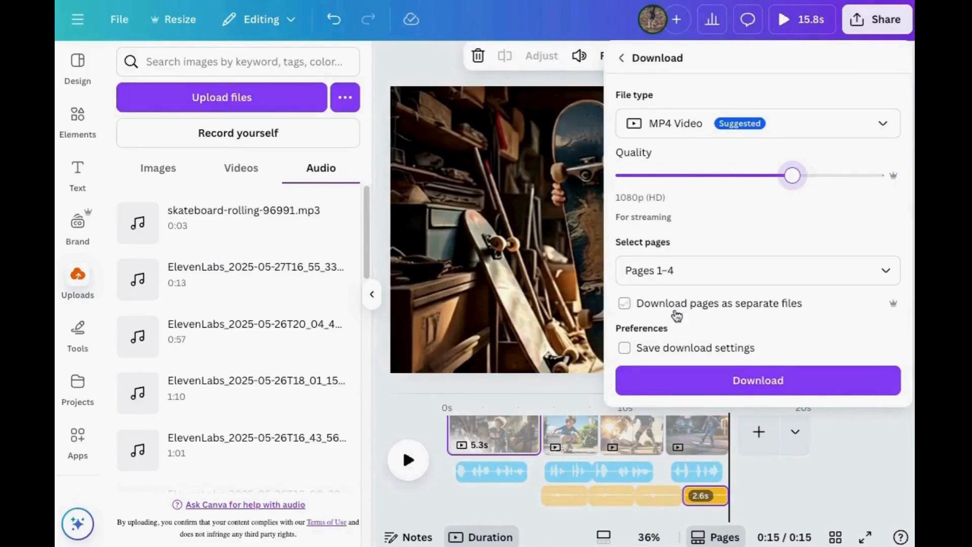
left_click(686, 386)
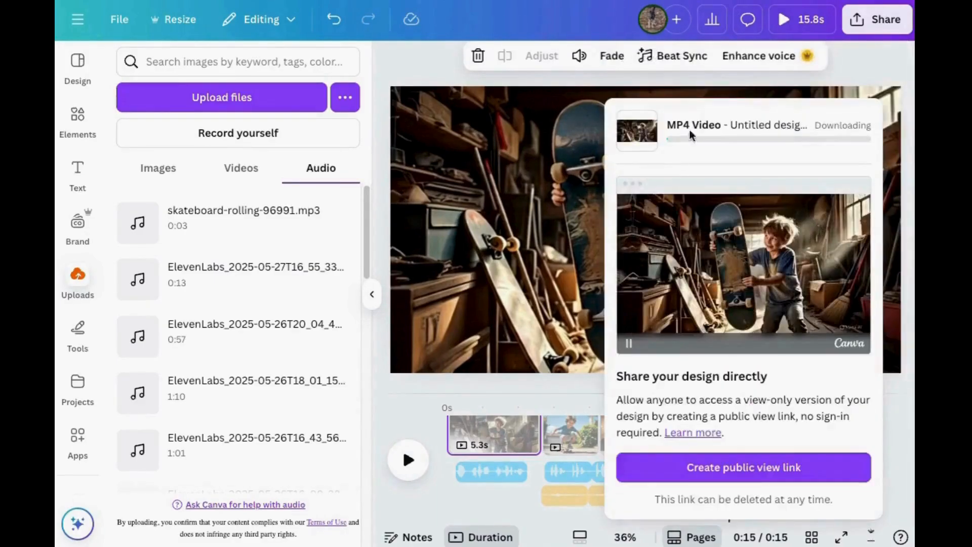